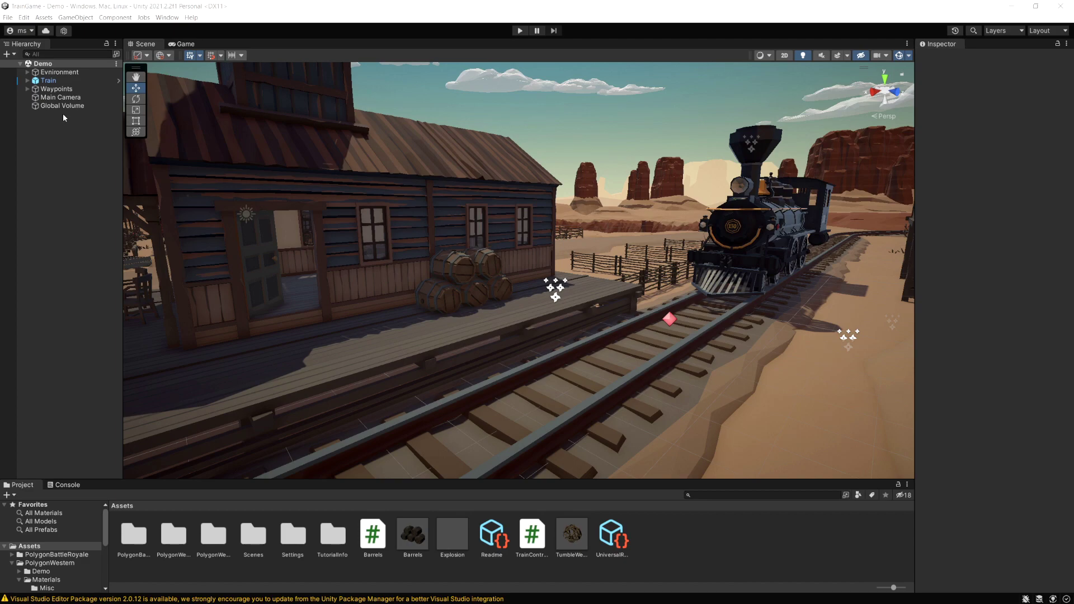
# Select Train and open its Layer dropdown, which lists only the built-in layers
pyautogui.click(53, 80)
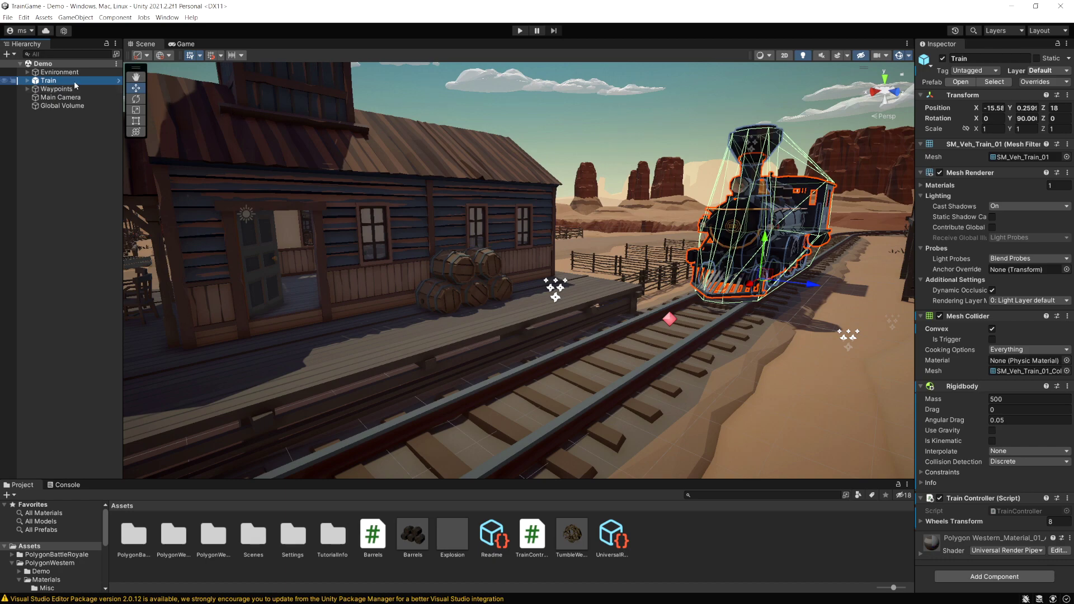
pyautogui.click(1049, 74)
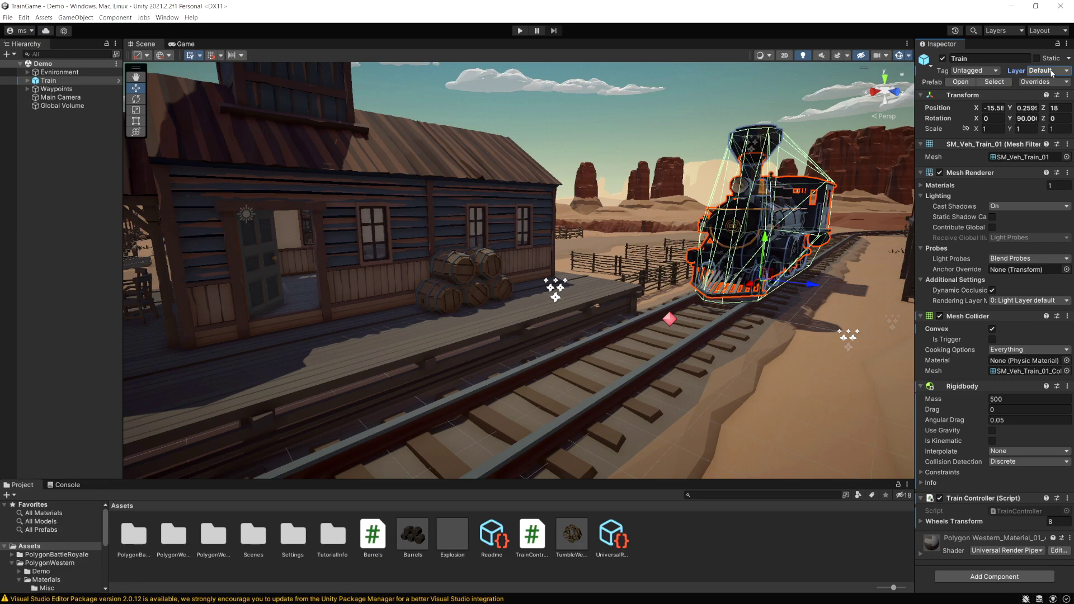
pyautogui.click(1051, 74)
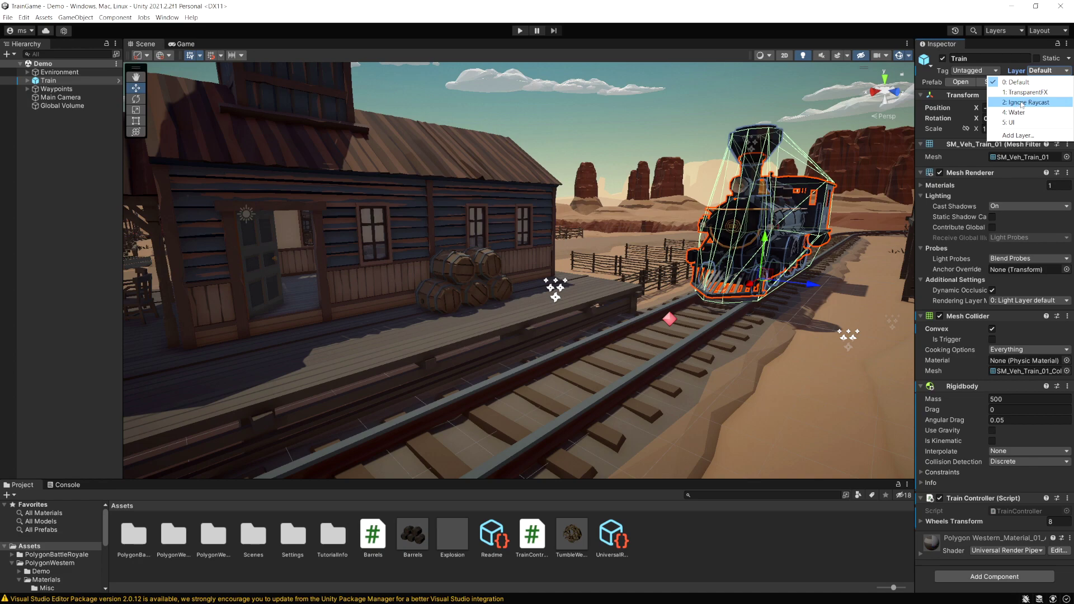
# Through Add Layer, name User Layer 6 'Train' and User Layer 7 'Barrels'
pyautogui.click(1016, 135)
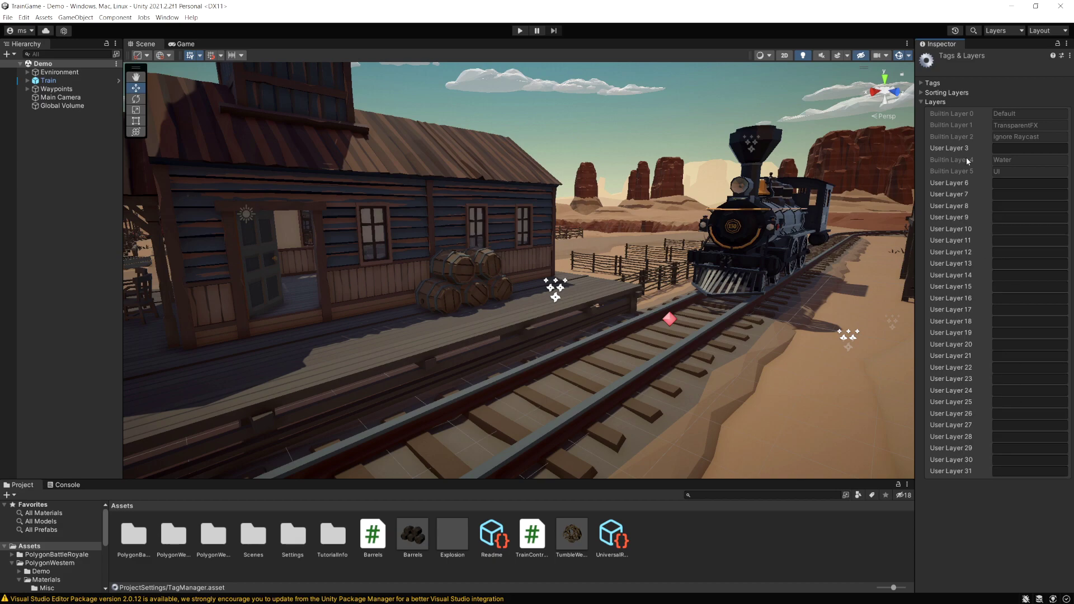
pyautogui.click(996, 182)
pyautogui.click(1004, 184)
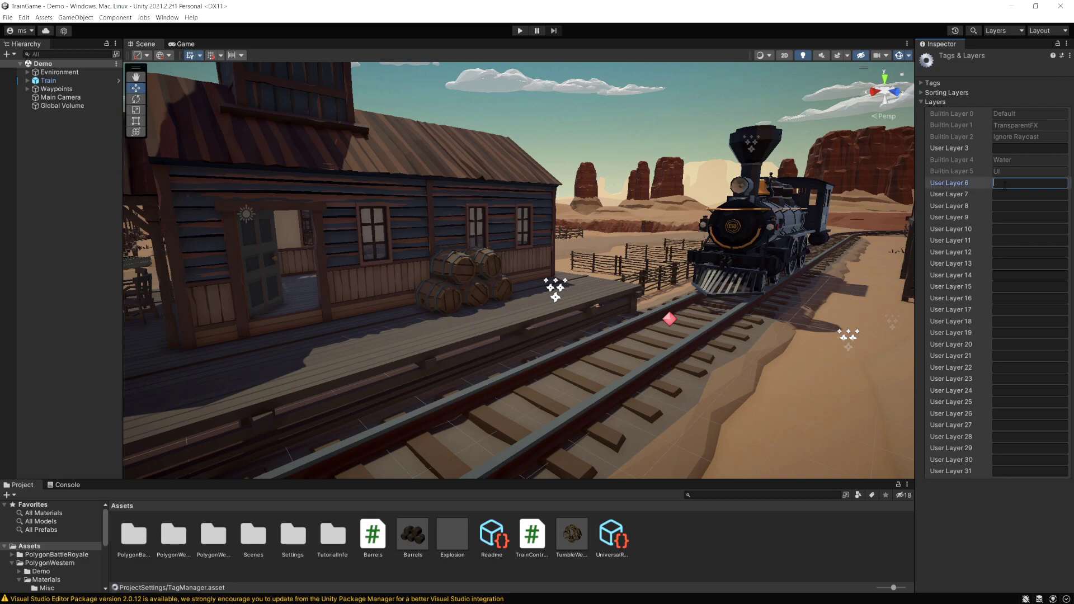
pyautogui.write('Train')
pyautogui.click(1006, 196)
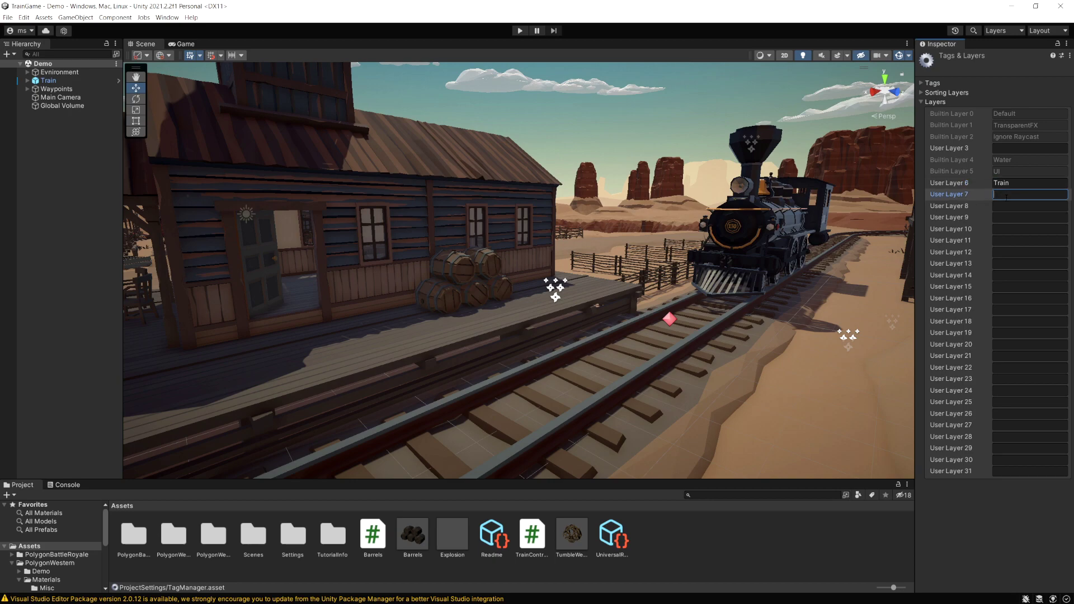
pyautogui.write('Barrels')
# Assign the Train object and its children to the Train layer
pyautogui.click(51, 81)
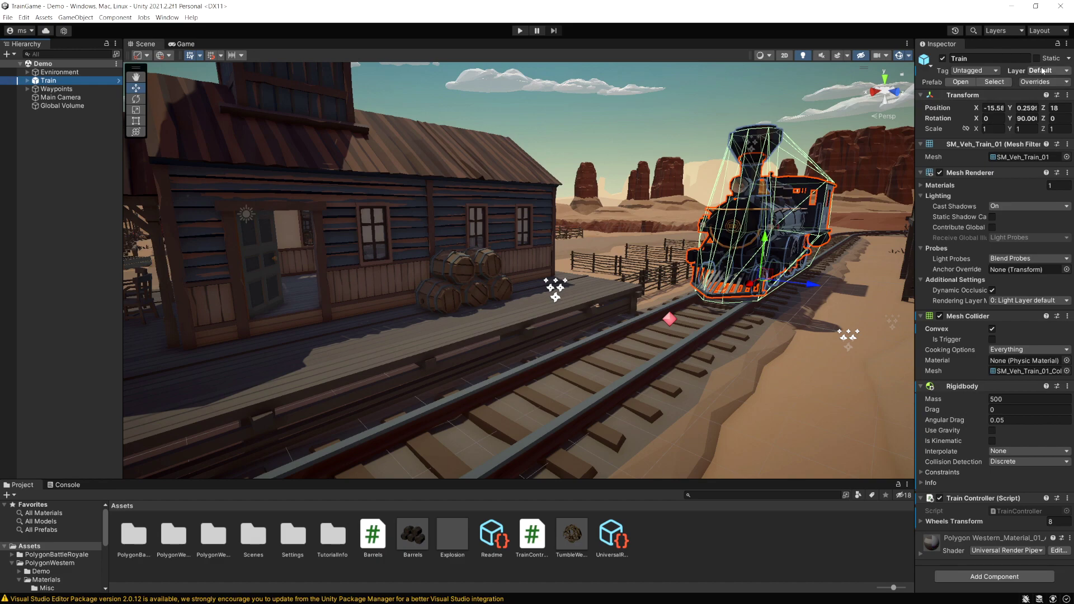
pyautogui.click(1041, 71)
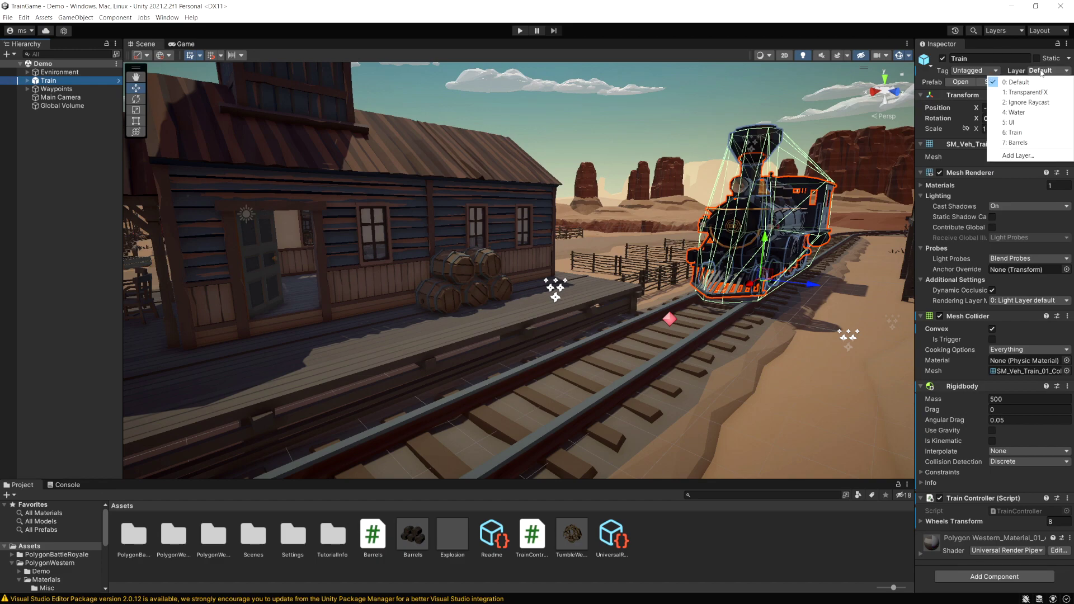
pyautogui.click(1014, 133)
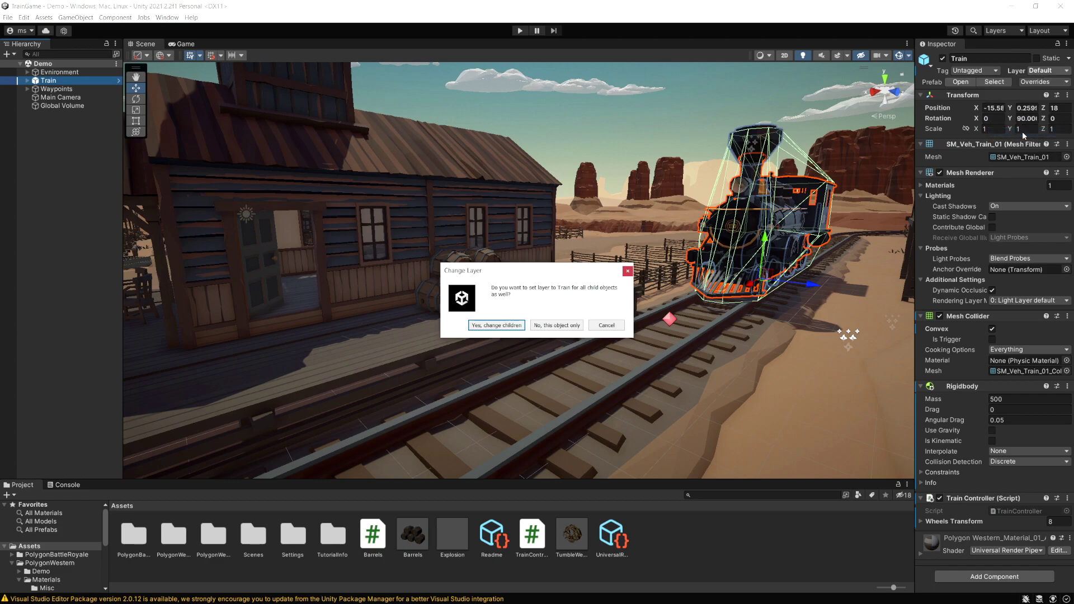
pyautogui.click(504, 327)
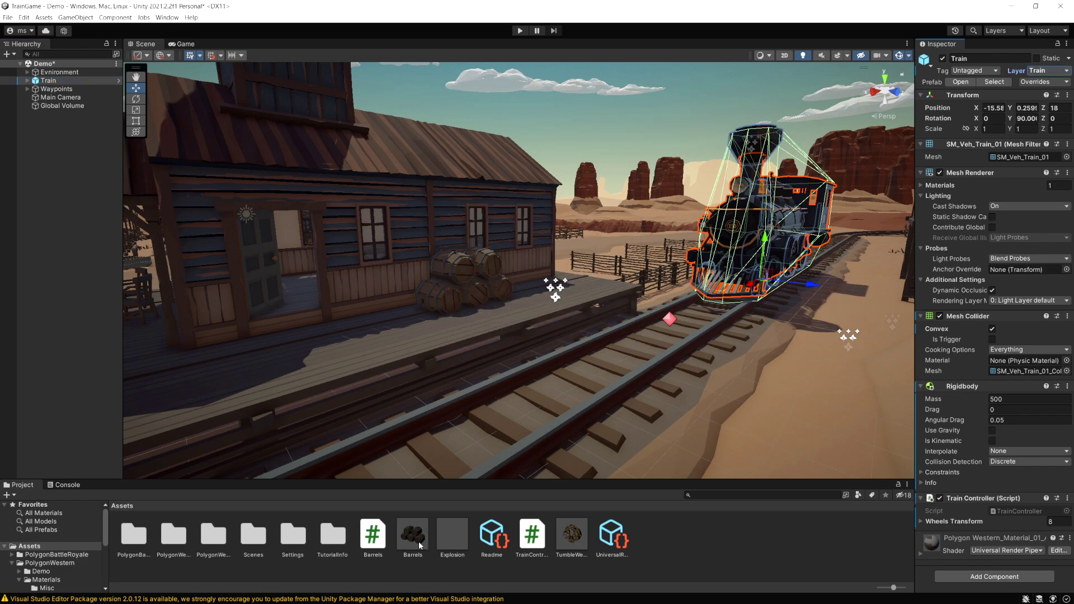
# Drag a Barrels prefab into the Hierarchy and set its Layer to Barrels
pyautogui.moveTo(418, 541); pyautogui.dragTo(69, 196)
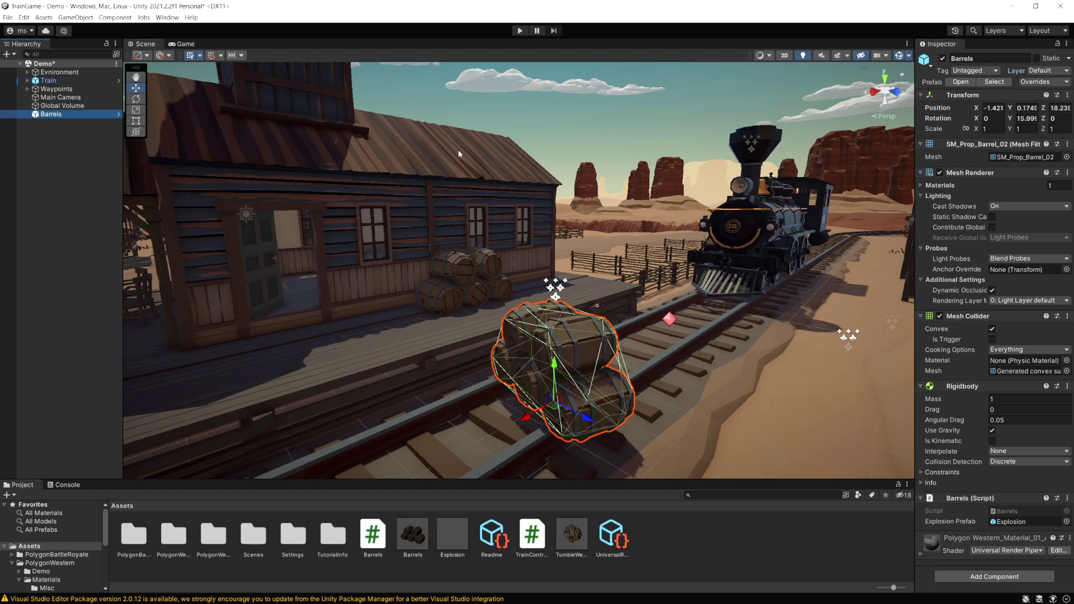
pyautogui.click(1046, 72)
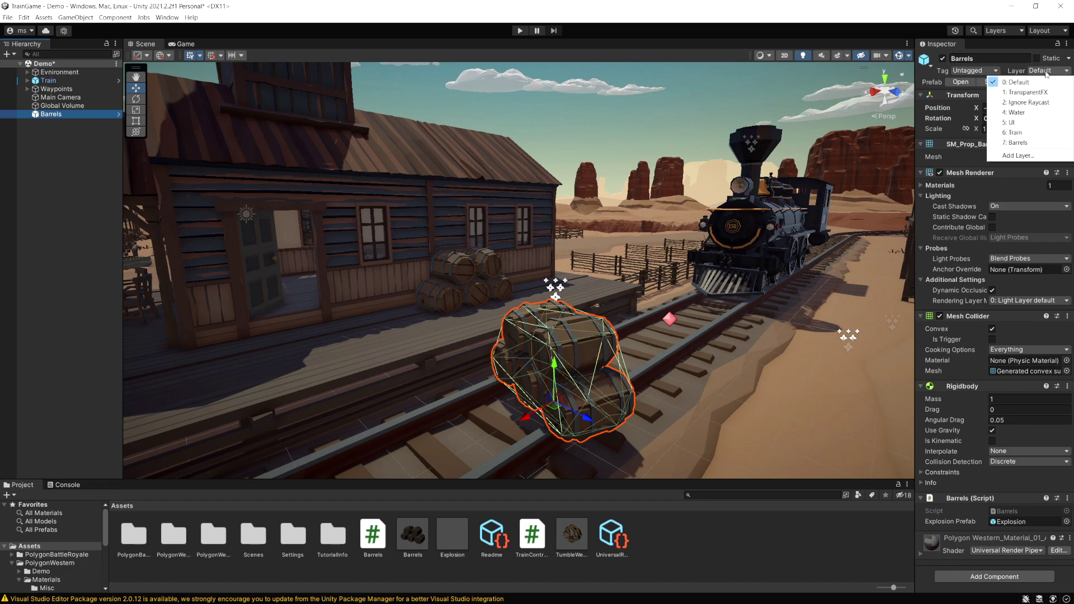
pyautogui.click(1016, 142)
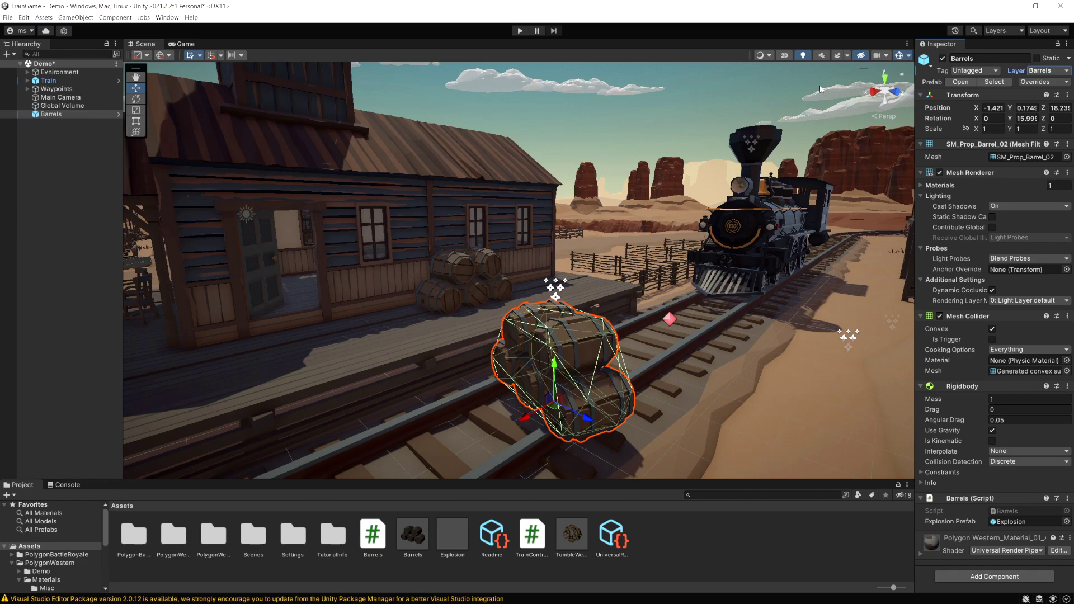
pyautogui.click(1015, 28)
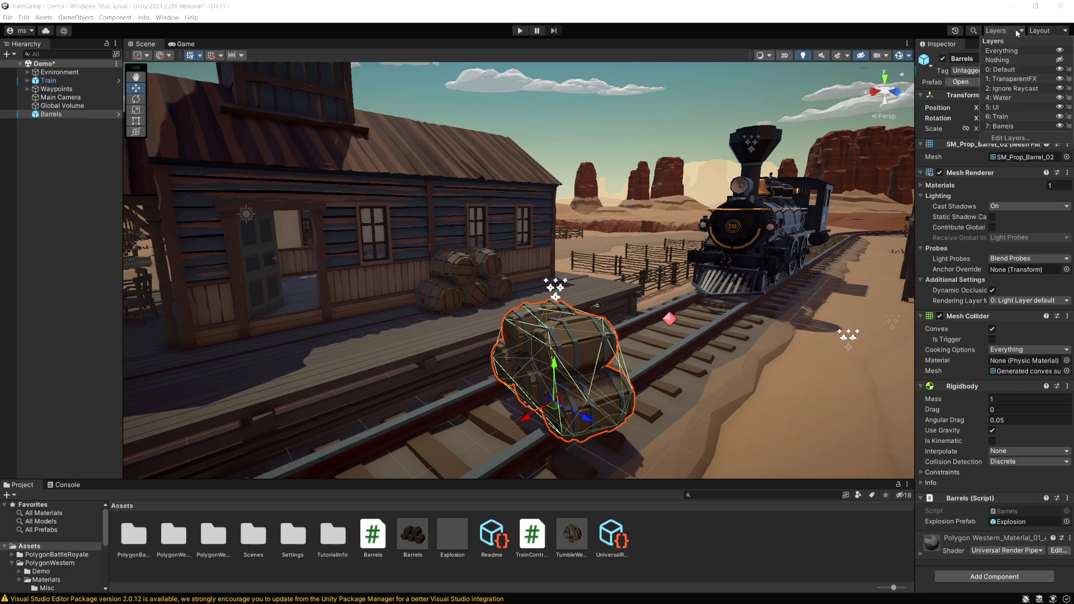
pyautogui.click(1059, 116)
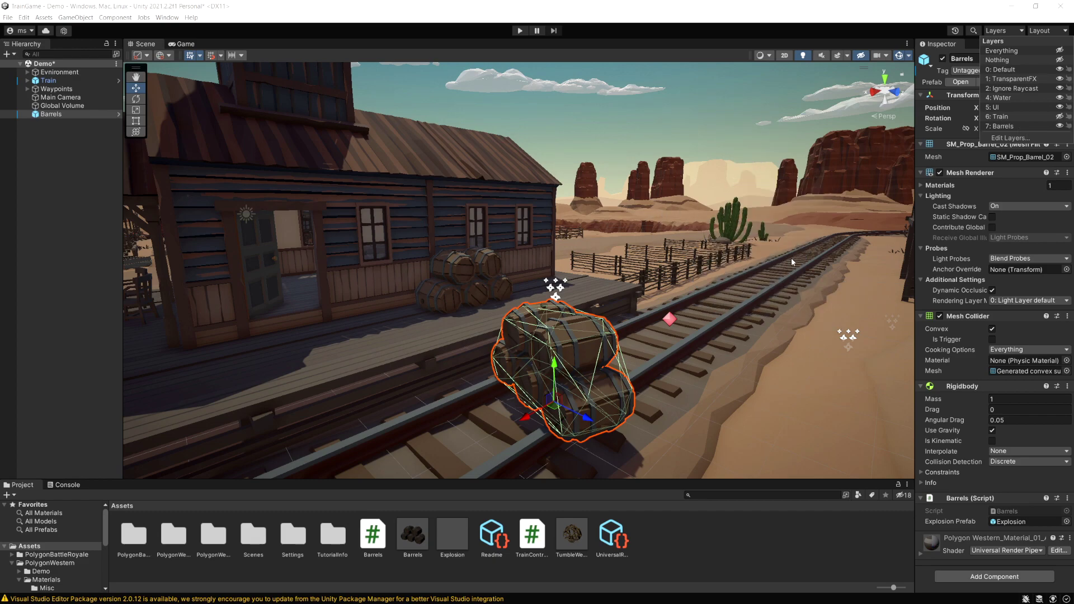
pyautogui.click(182, 44)
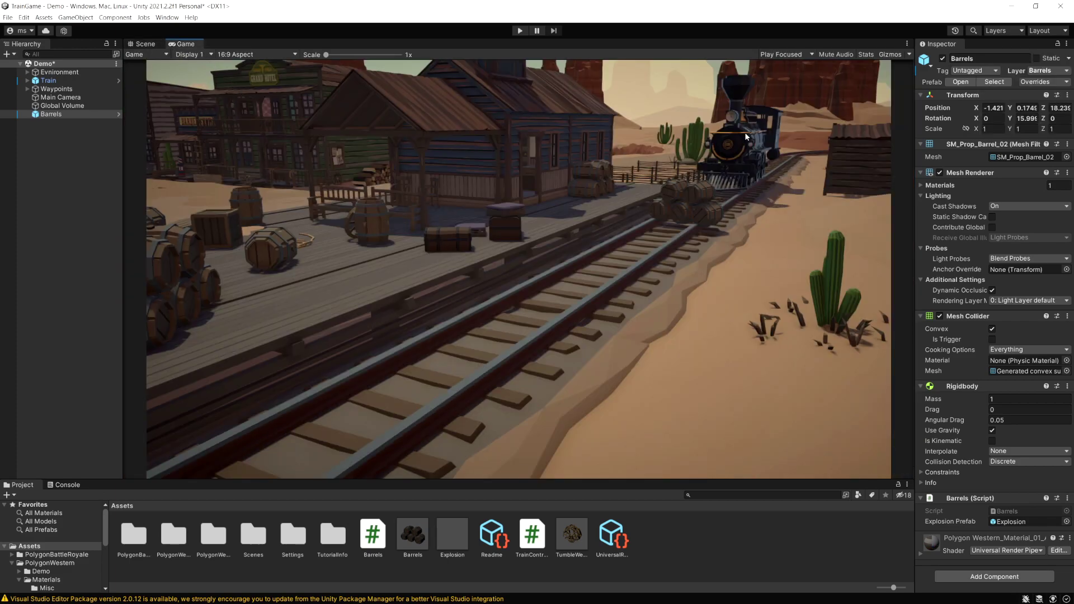
pyautogui.click(144, 44)
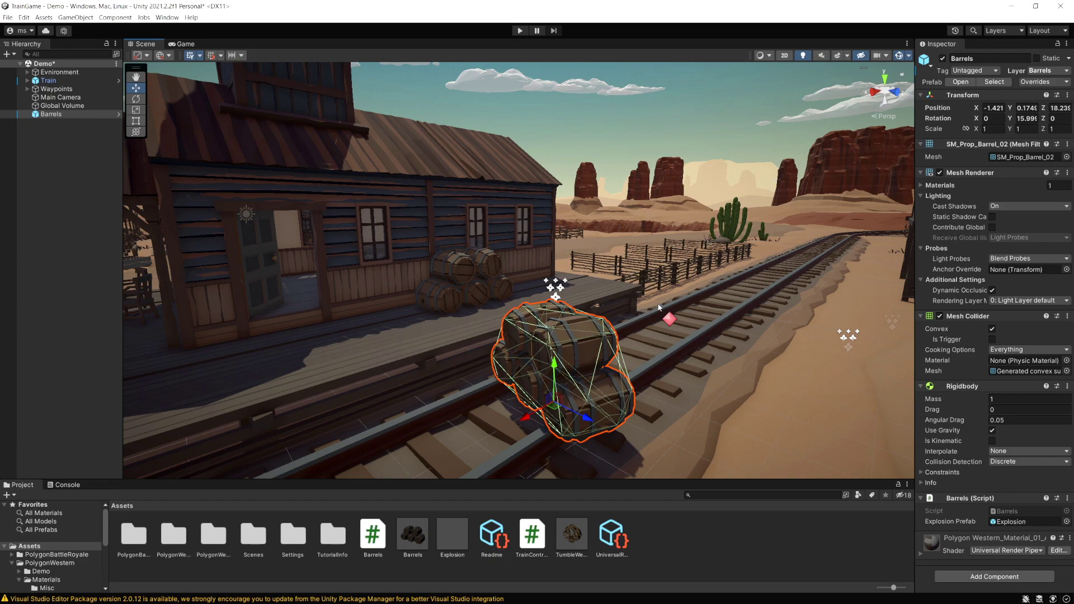
pyautogui.click(1001, 30)
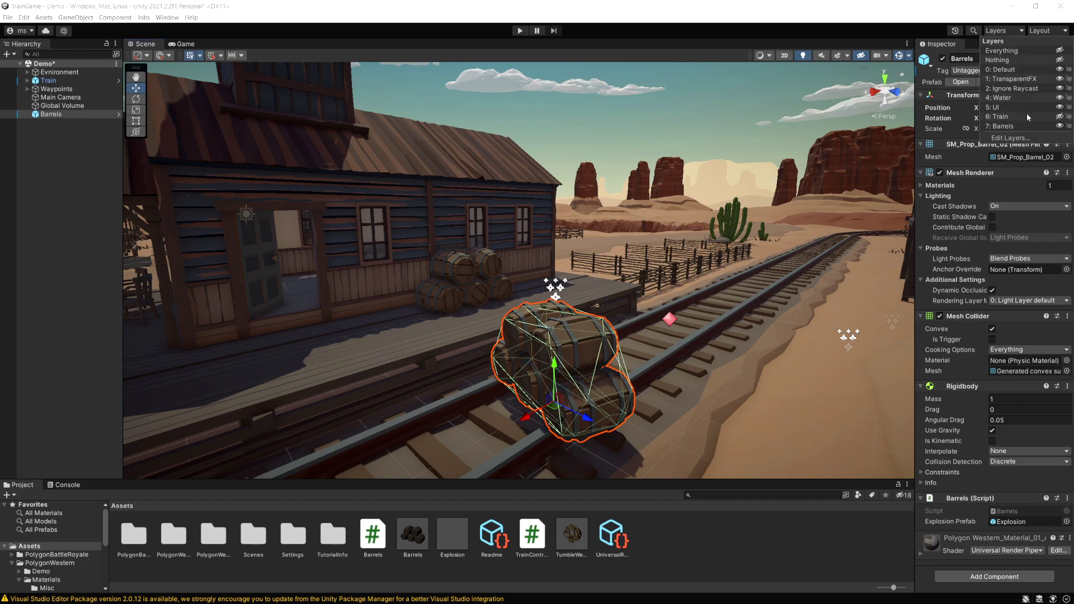
pyautogui.click(1059, 116)
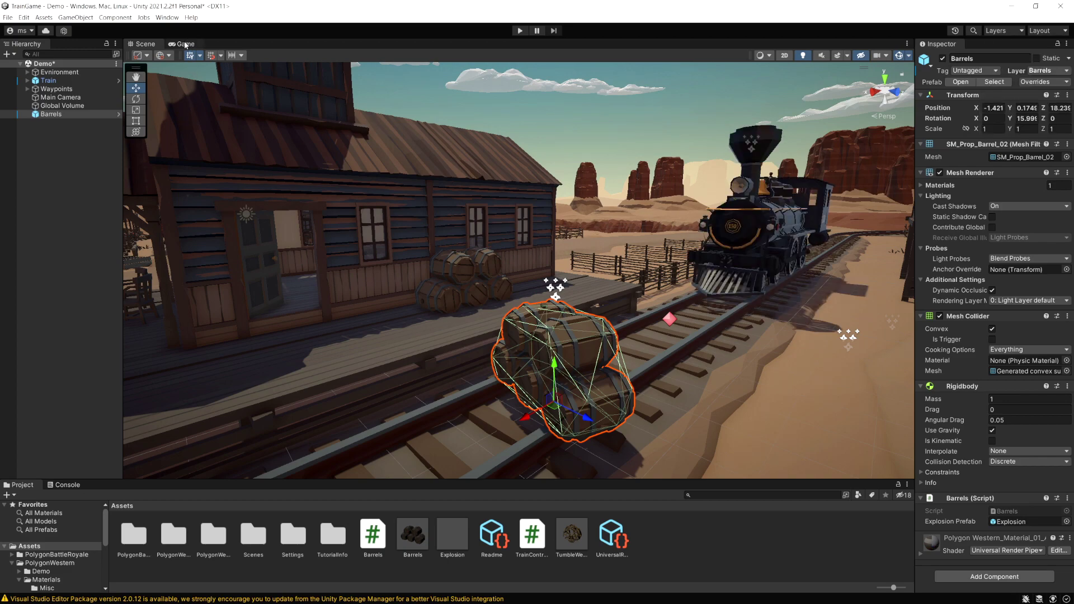
# Untick Train in Main Camera's Culling Mask and check the result in the Game view
pyautogui.click(60, 97)
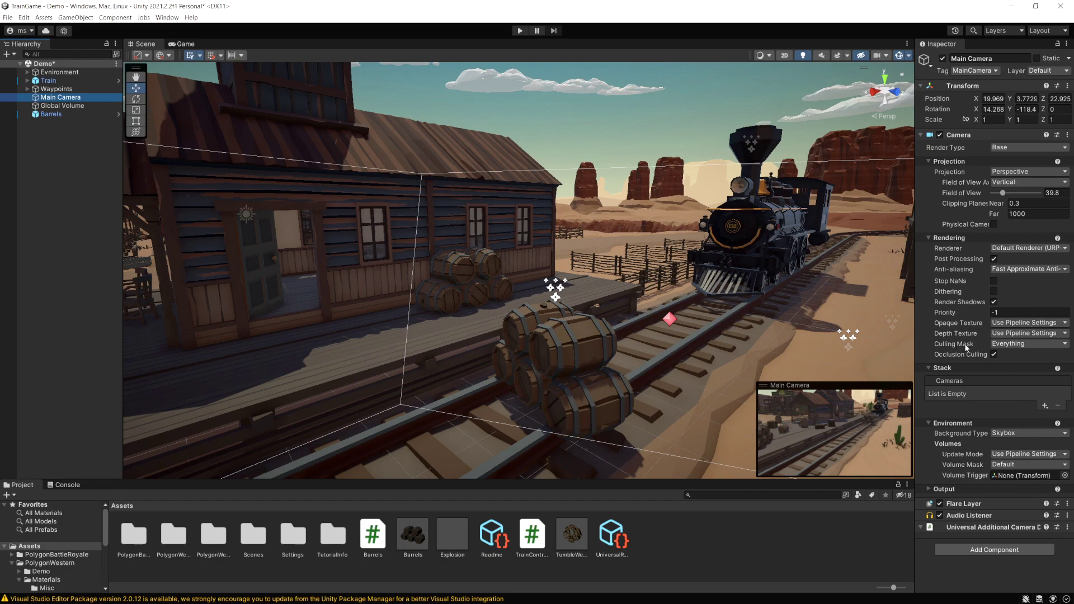
pyautogui.click(1016, 345)
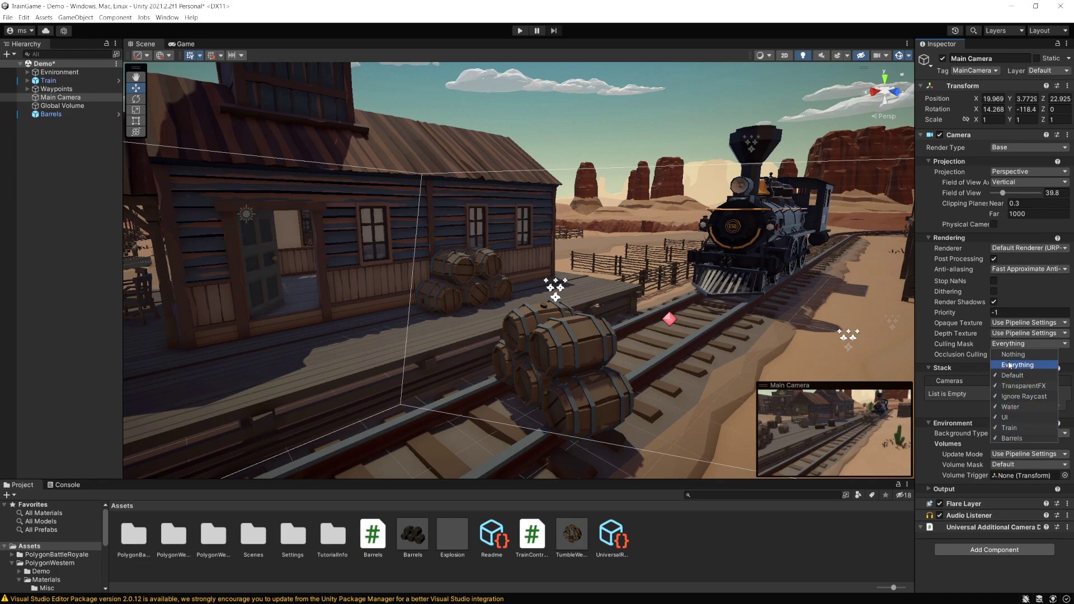
pyautogui.click(1017, 430)
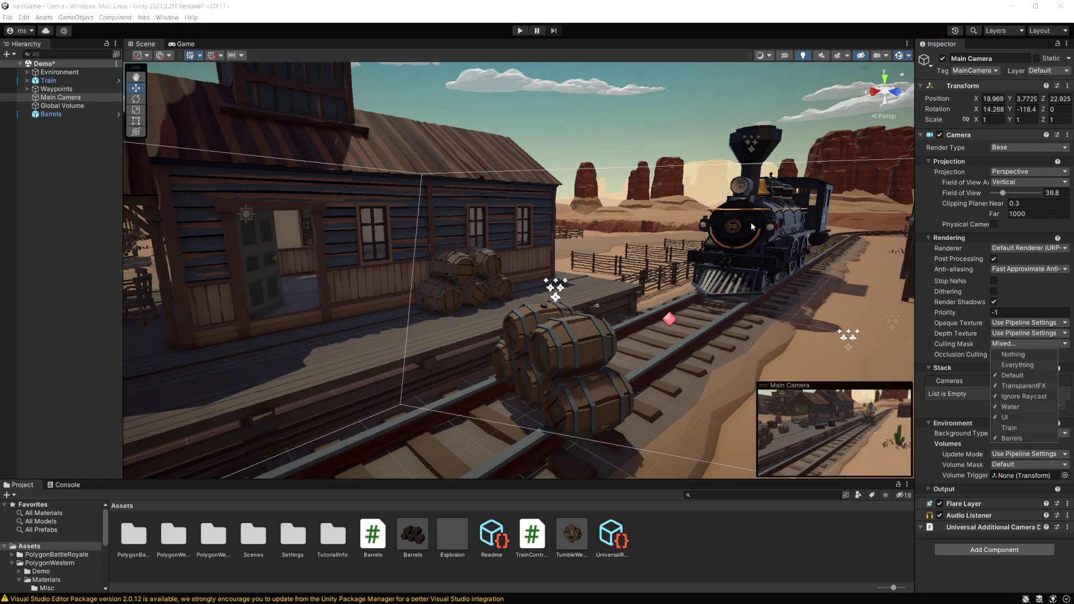
pyautogui.click(182, 44)
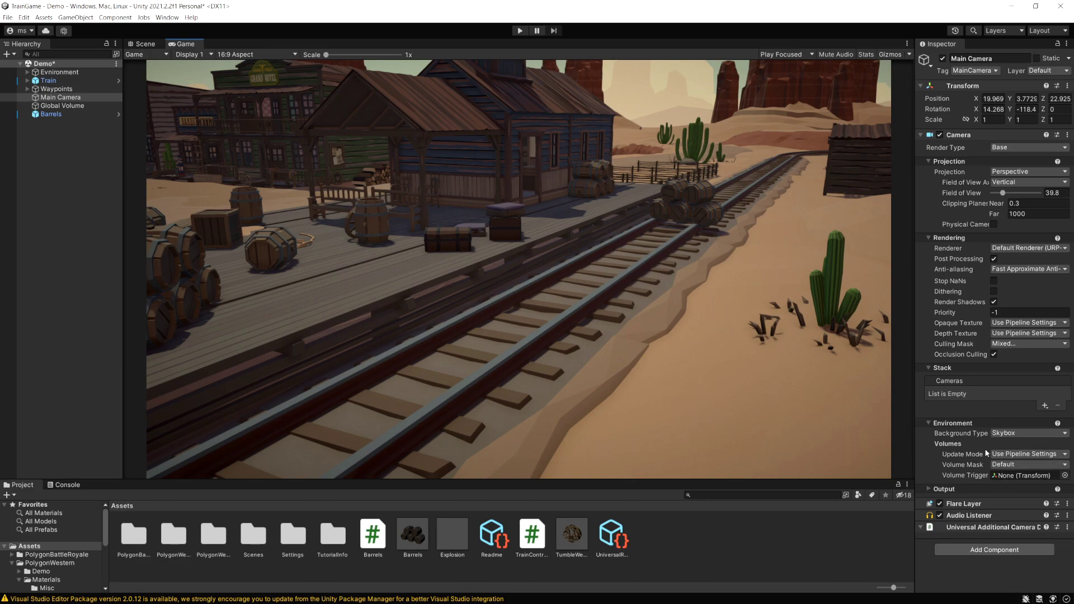
# Tick Train again so the Culling Mask reads Everything, then return to the Scene view
pyautogui.click(1006, 343)
pyautogui.click(1009, 427)
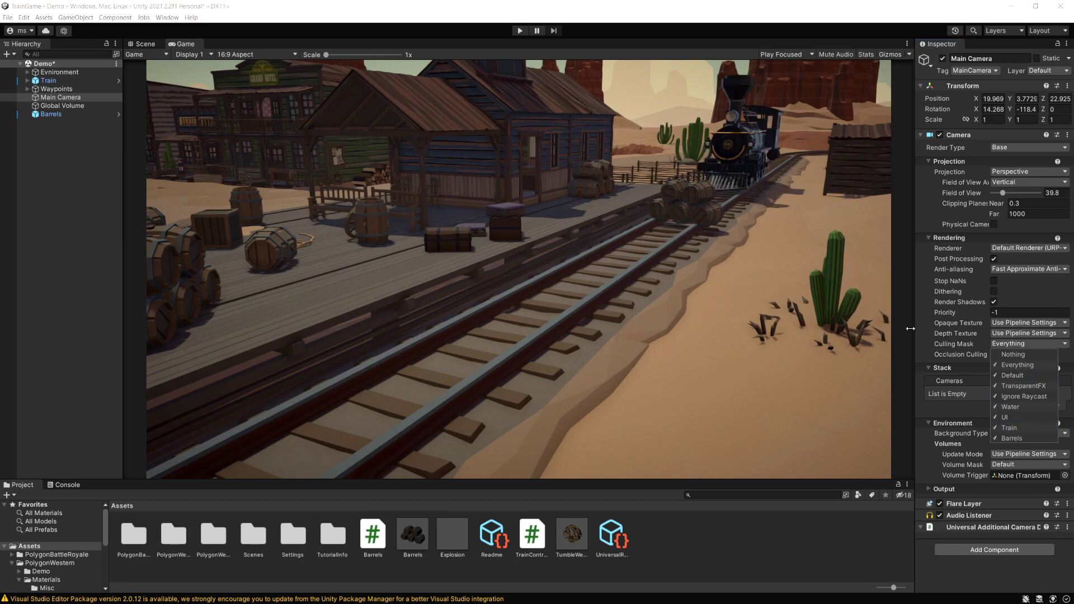
pyautogui.press('Escape')
pyautogui.click(144, 43)
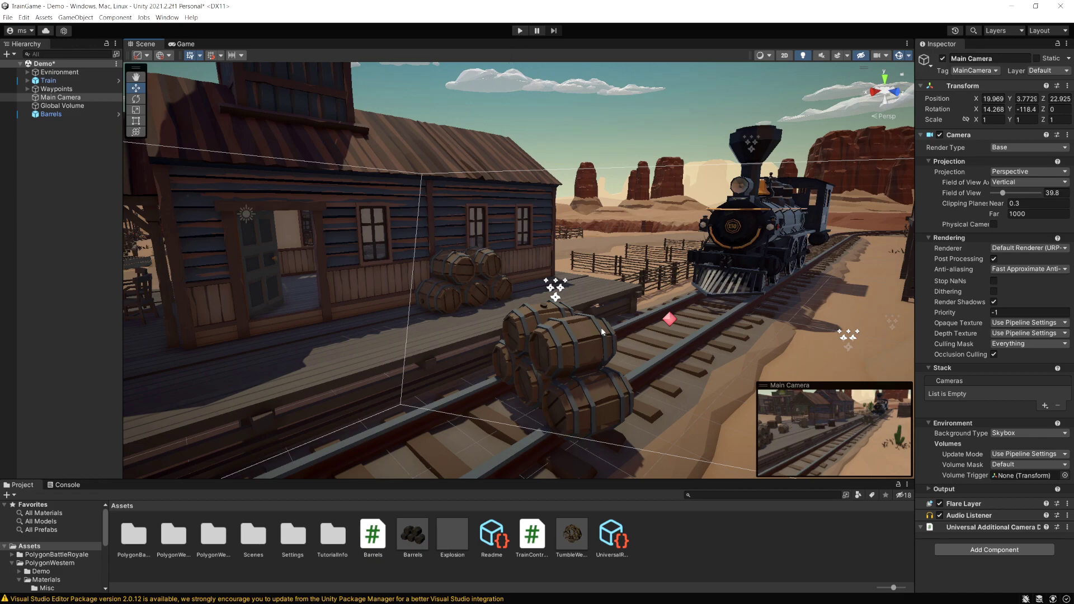
pyautogui.click(588, 341)
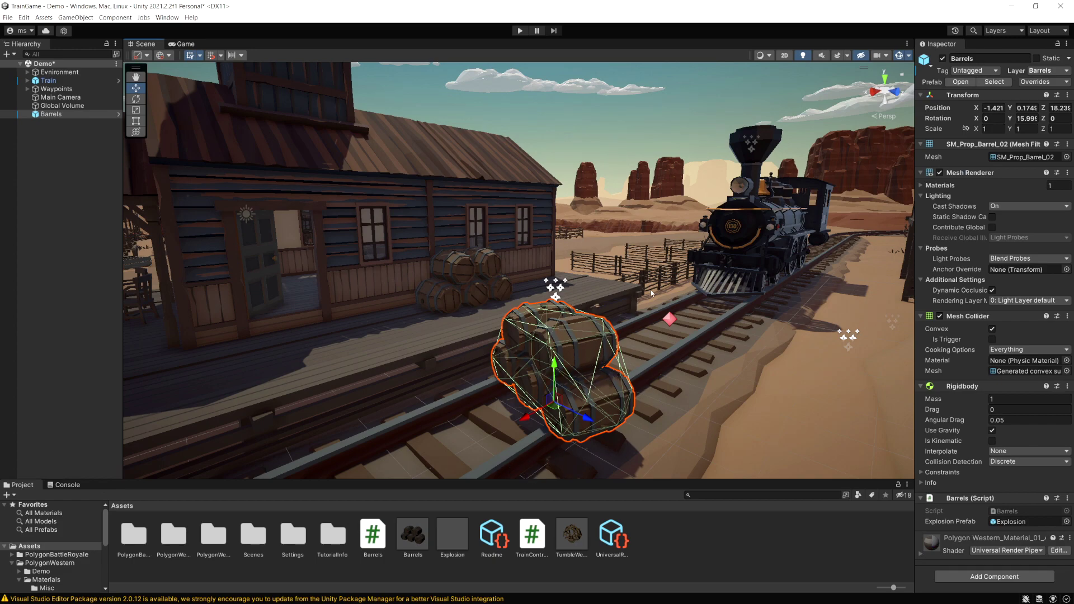
pyautogui.click(520, 31)
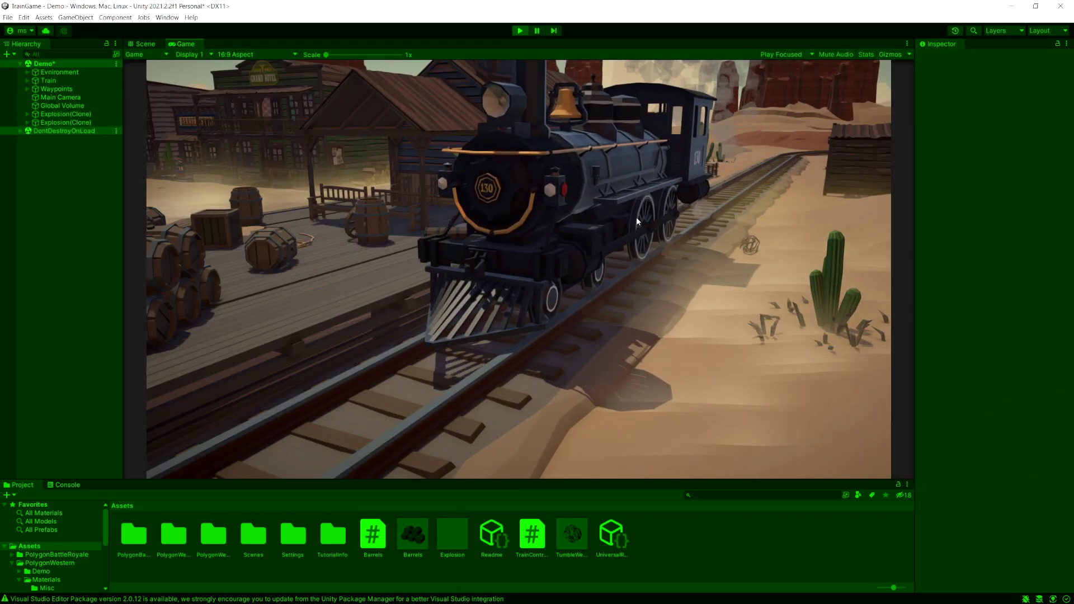
pyautogui.click(519, 31)
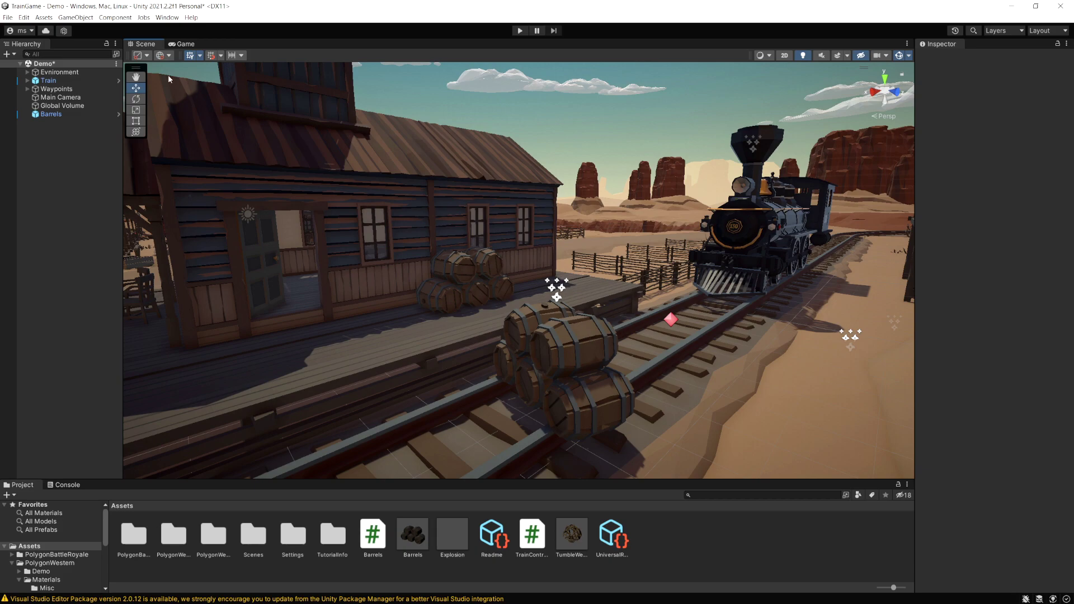
pyautogui.click(579, 343)
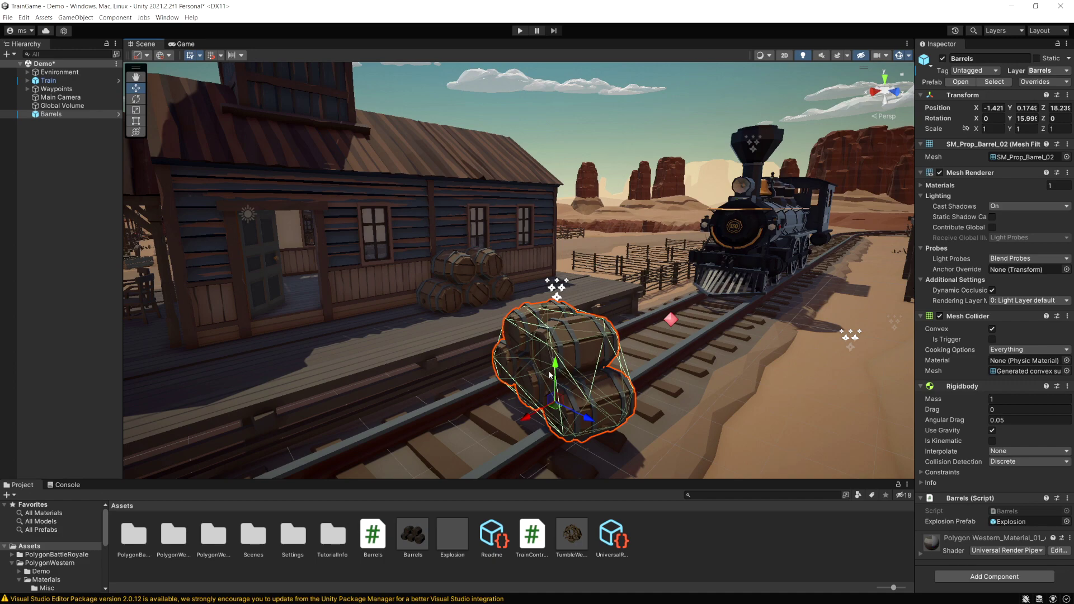
# In Physics settings, uncheck Barrels/Barrels and Train/Barrels in the Layer Collision Matrix
pyautogui.click(23, 17)
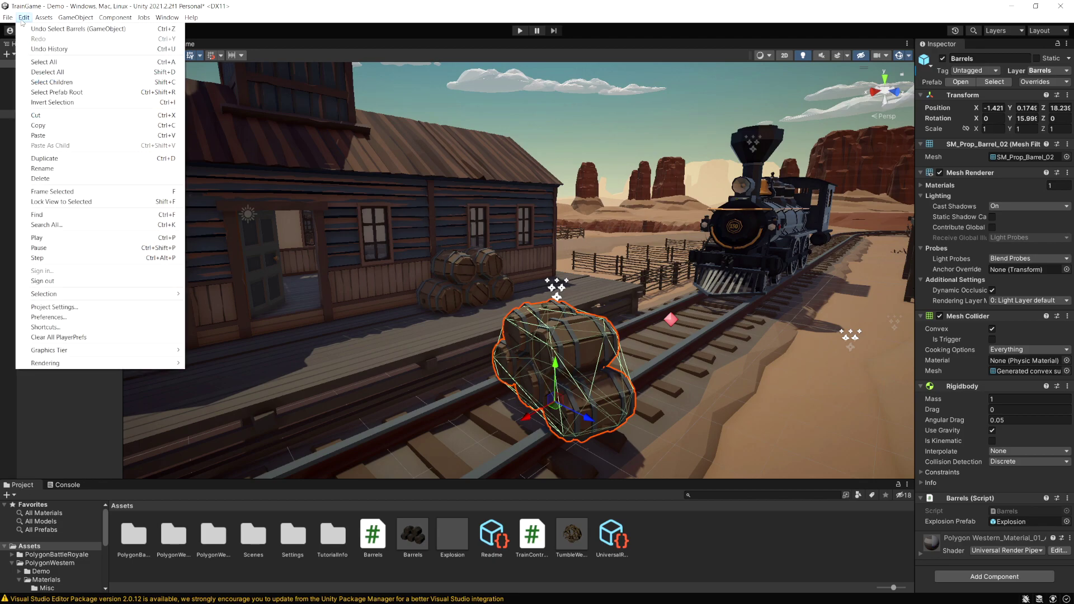
pyautogui.click(79, 307)
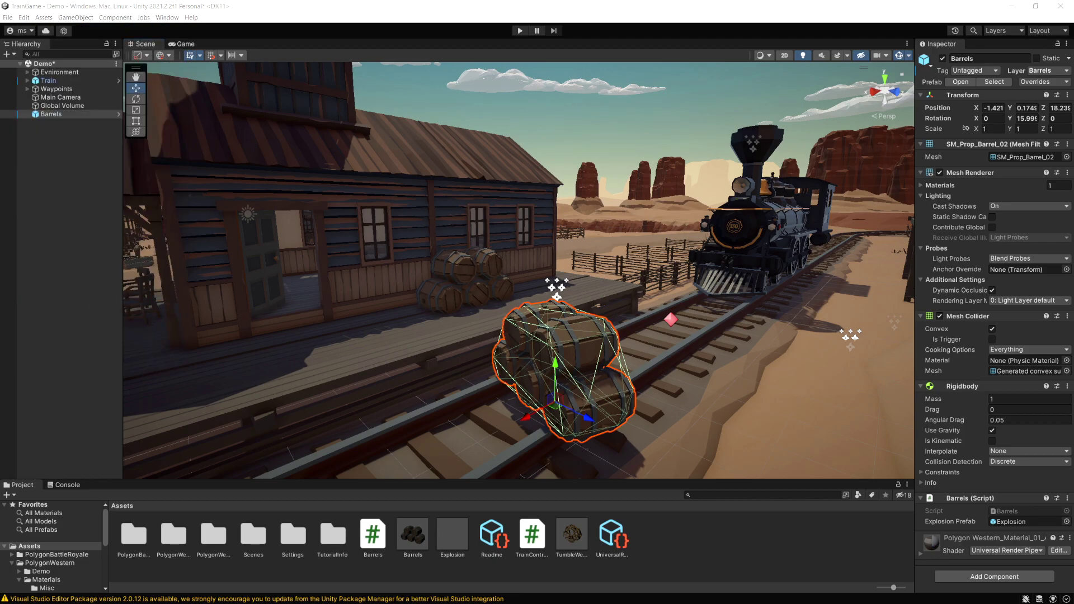
pyautogui.scroll(-3, 420, 362)
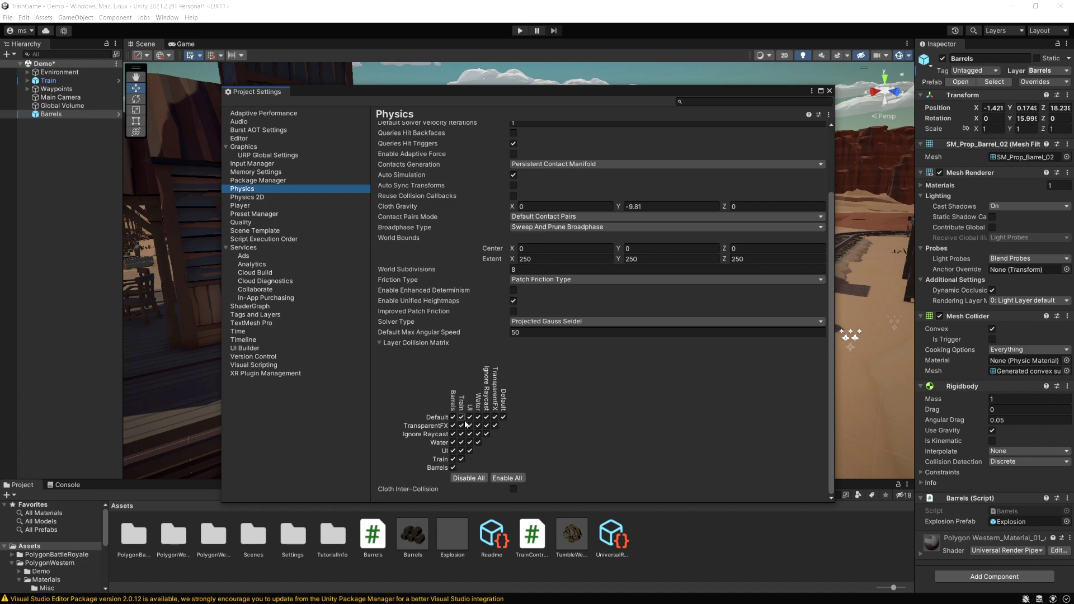
pyautogui.click(453, 466)
pyautogui.click(453, 460)
# Close Project Settings, run a Play test, stop it with Ctrl+P, and select Train
pyautogui.click(830, 91)
pyautogui.click(520, 32)
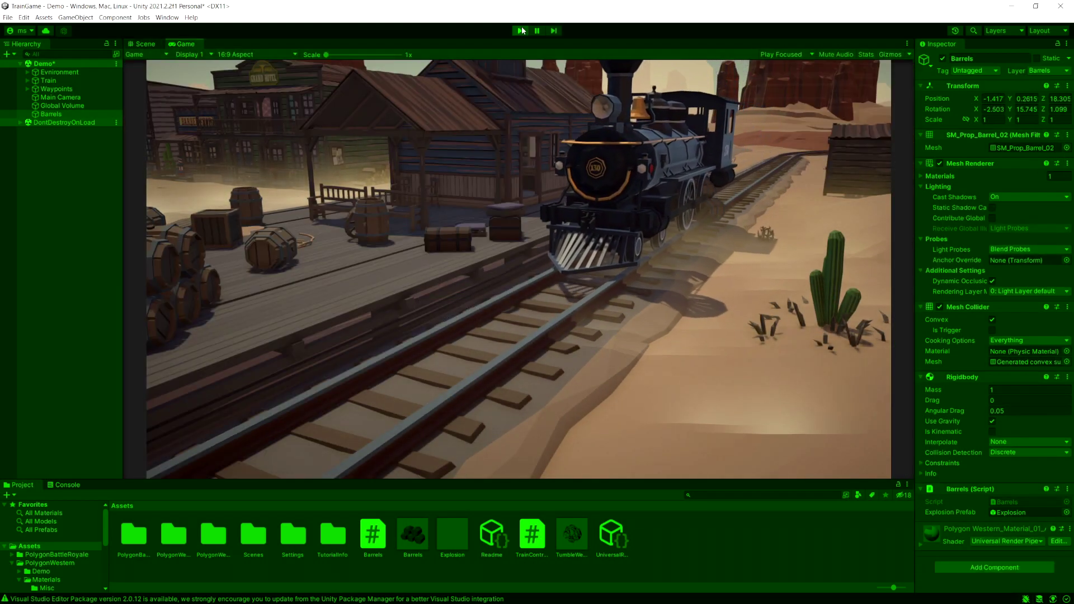
pyautogui.hotkey('ctrl', 'p')
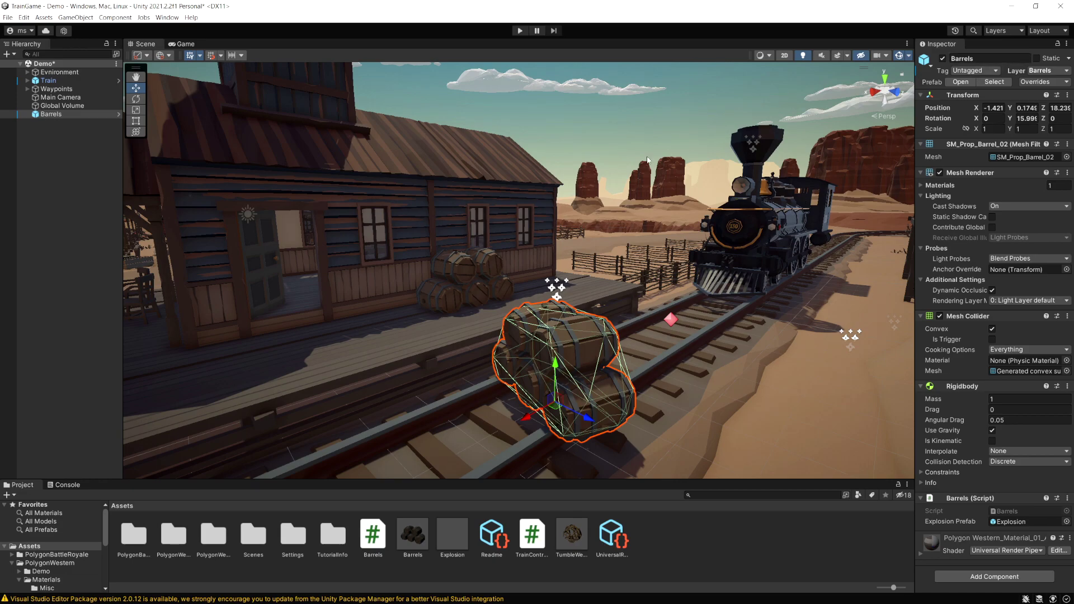
pyautogui.click(56, 80)
# Move Train to the 0: Default layer, confirm the change, and run a Play test
pyautogui.click(1041, 72)
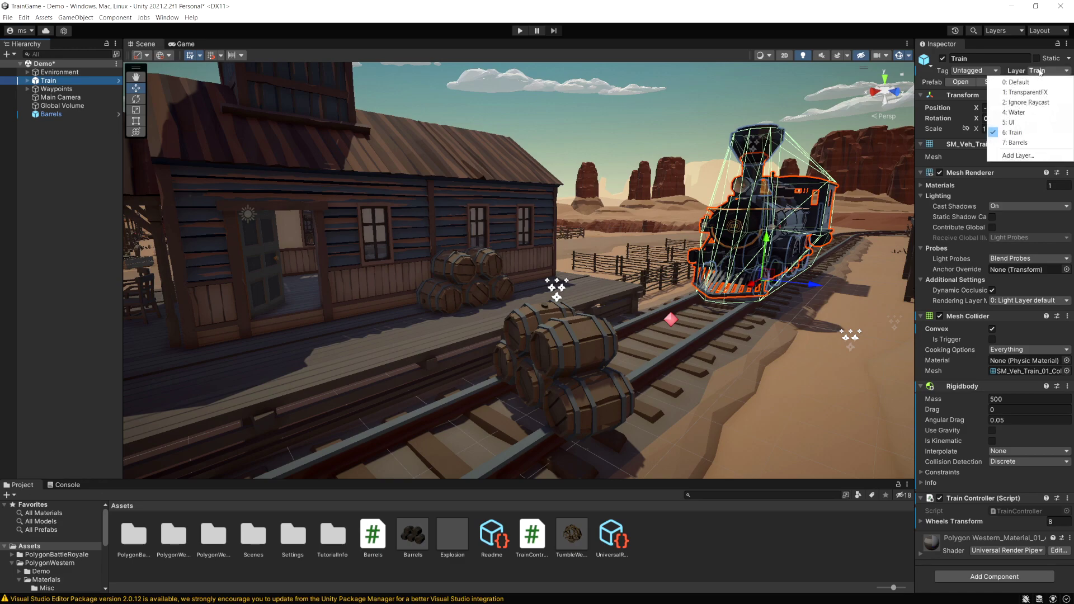
pyautogui.click(1032, 82)
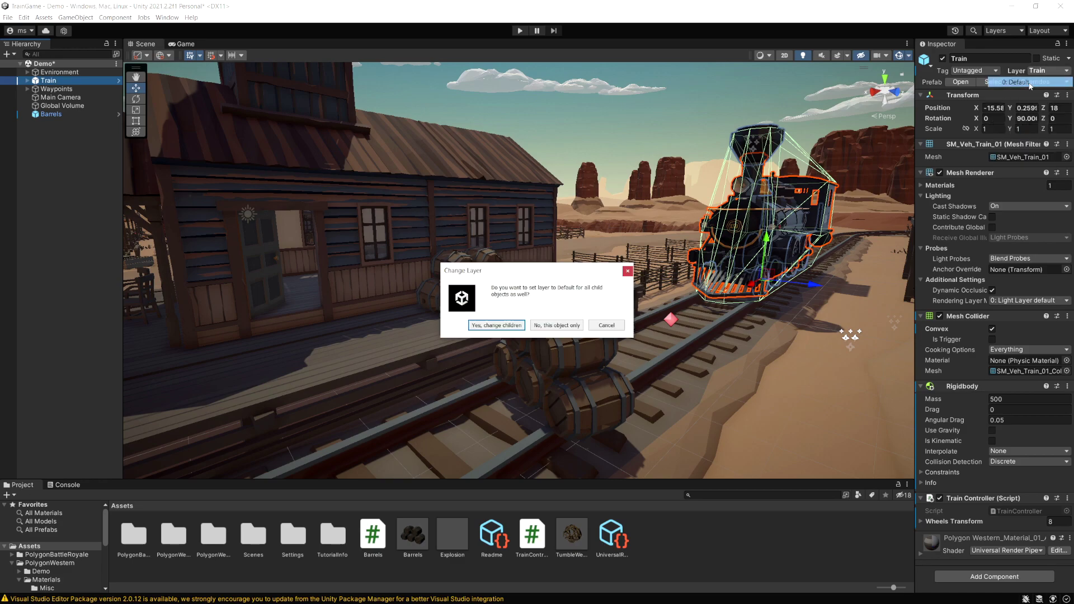
pyautogui.click(495, 325)
pyautogui.click(520, 30)
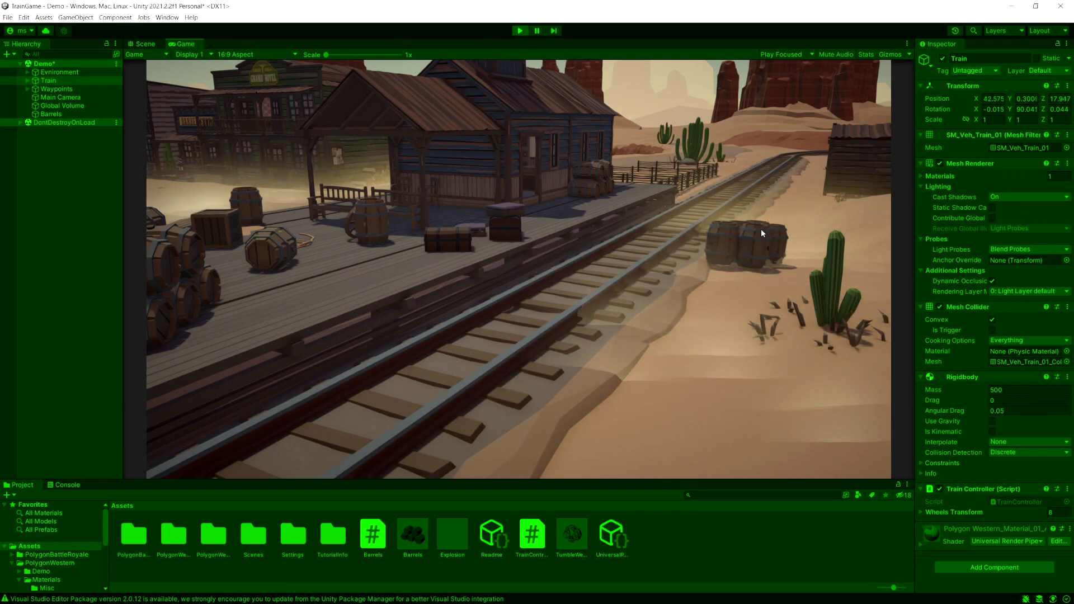
pyautogui.click(520, 31)
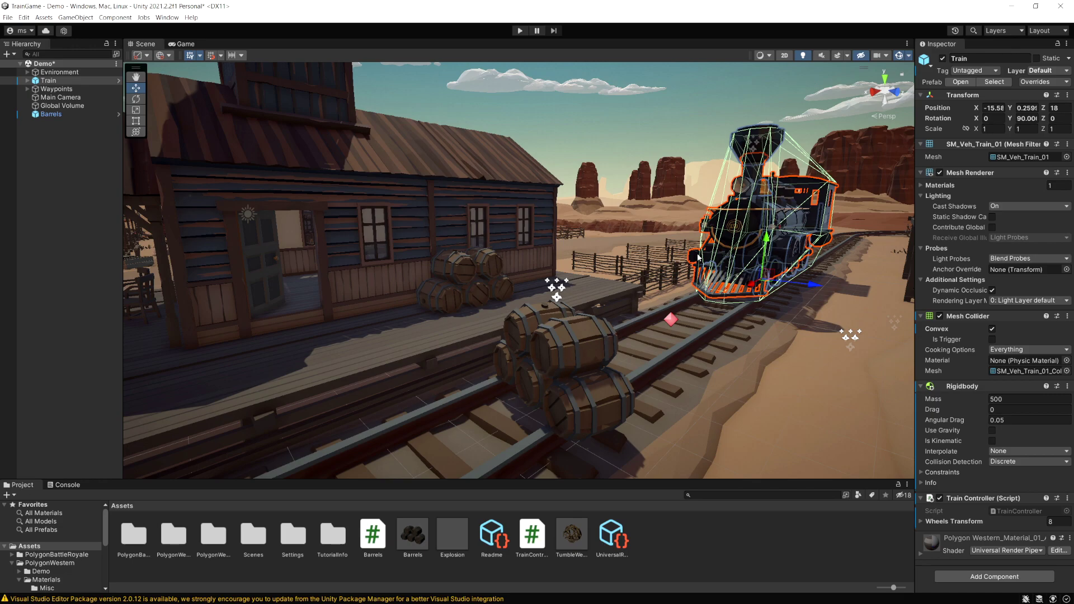
# Set Train and all its children back to layer 6: Train
pyautogui.click(1047, 70)
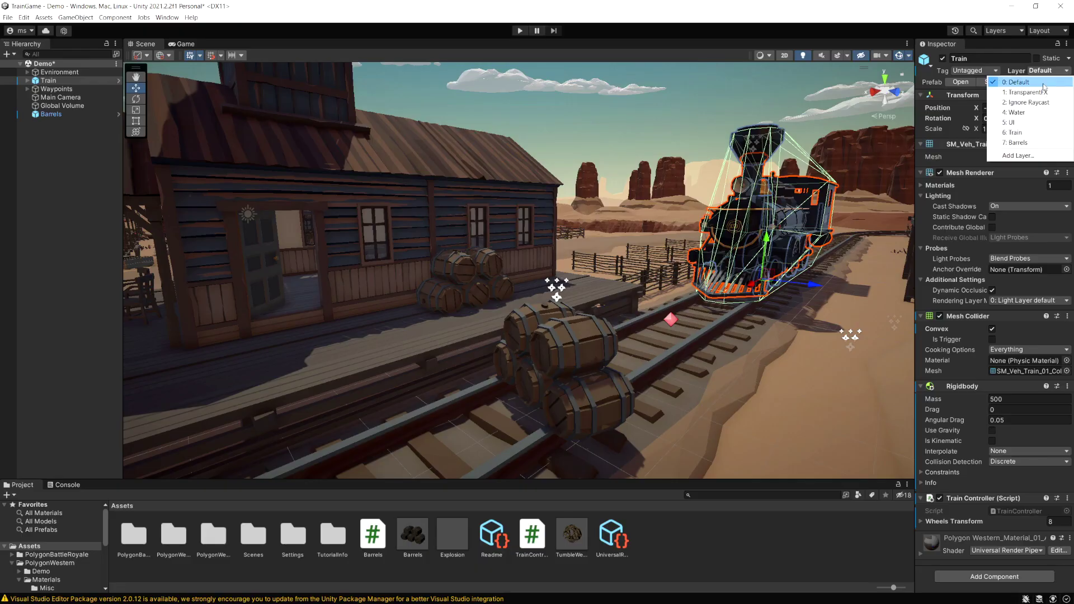
pyautogui.click(1032, 135)
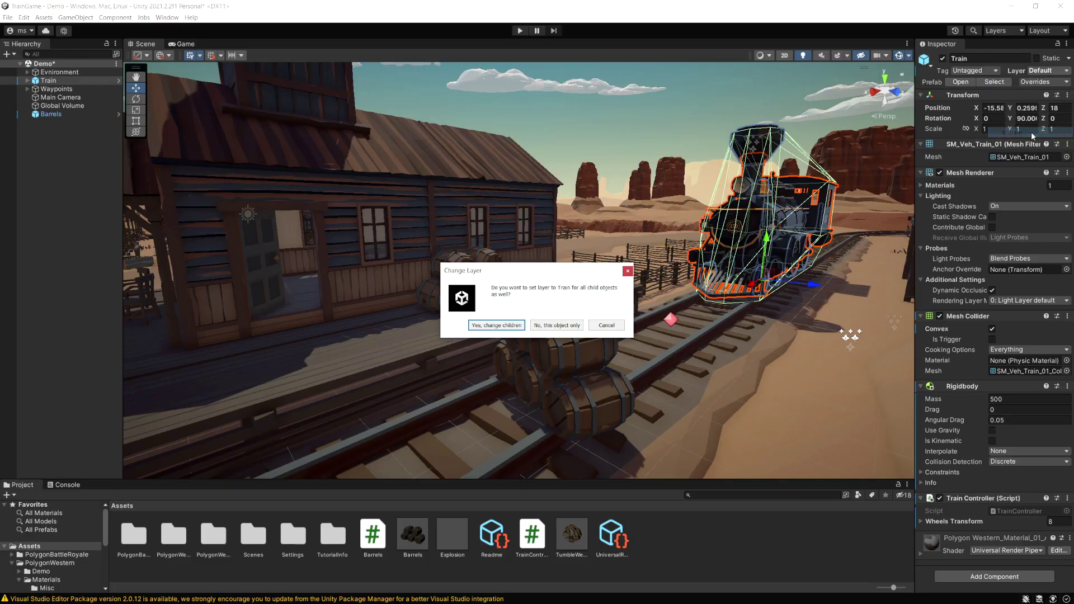
pyautogui.click(511, 326)
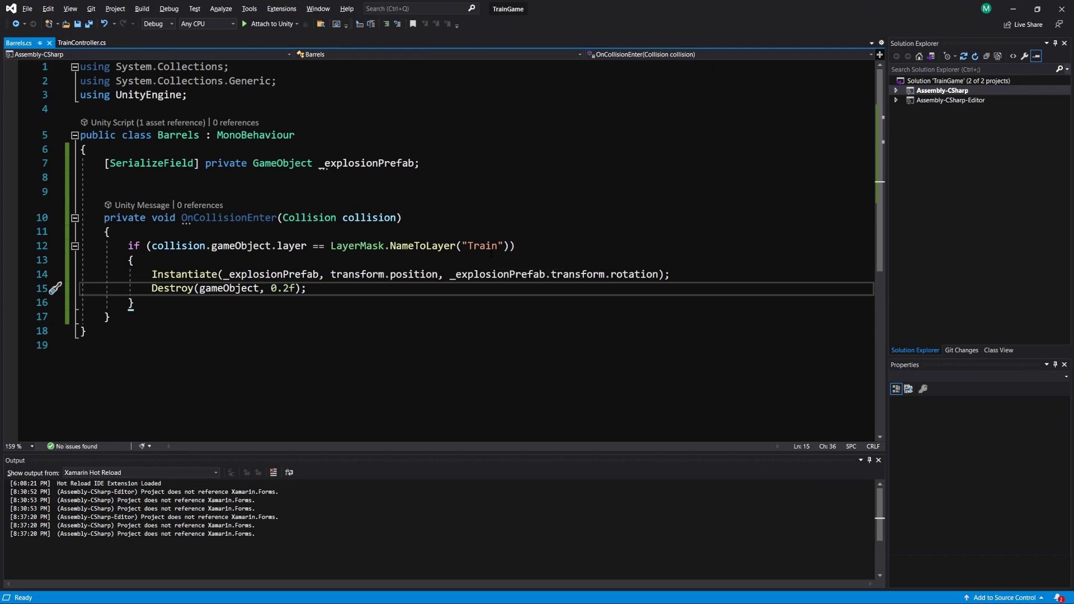
# Below the if block's closing brace, start a 'Debug.Log(' call using IntelliSense
pyautogui.click(177, 303)
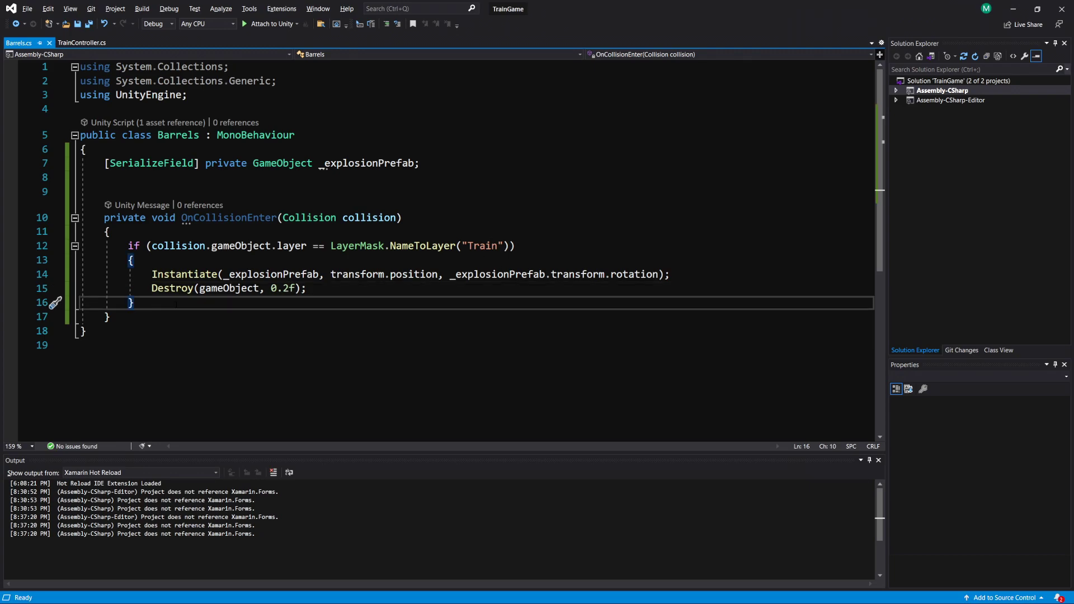
pyautogui.press('Return')
pyautogui.press('Return')
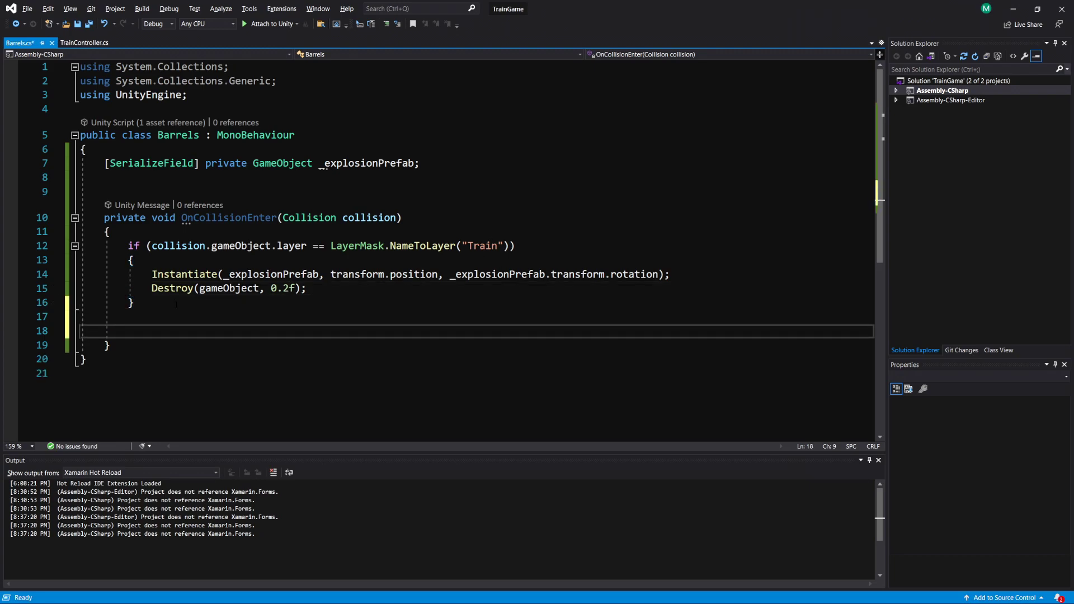
pyautogui.write('Debug.')
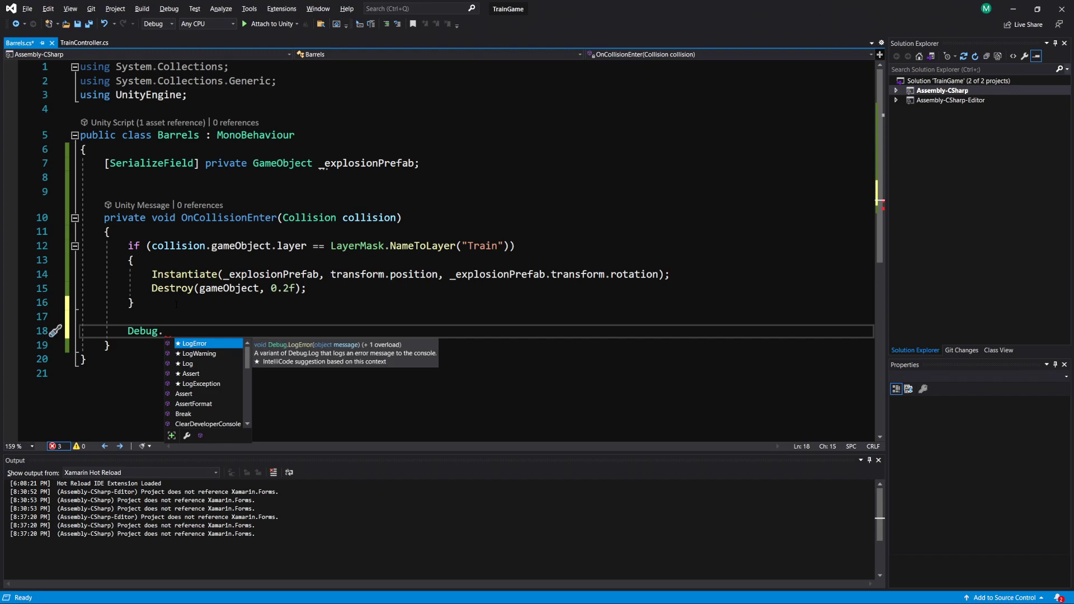
pyautogui.write('lo')
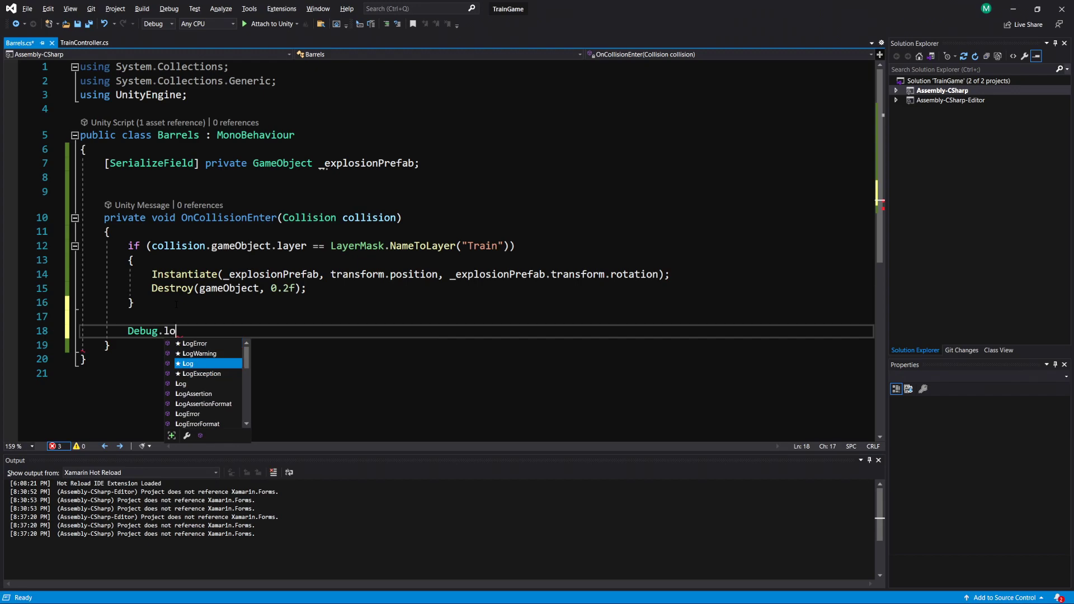
pyautogui.press('Tab')
pyautogui.write('(')
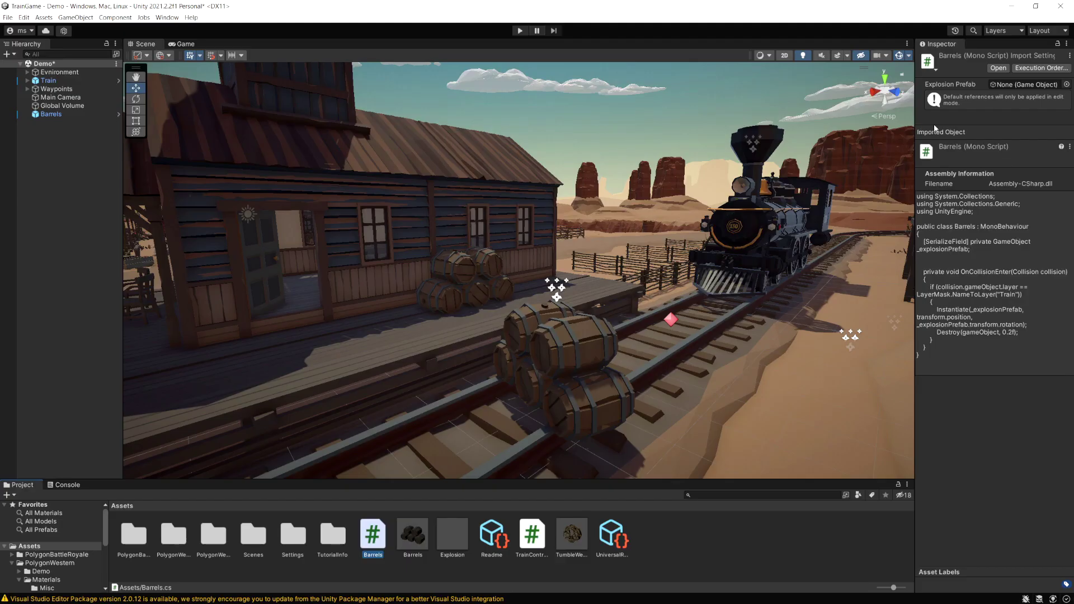
# Open Add Layer from Train's Layer dropdown to view Train on layer 6 and Barrels on layer 7
pyautogui.click(64, 81)
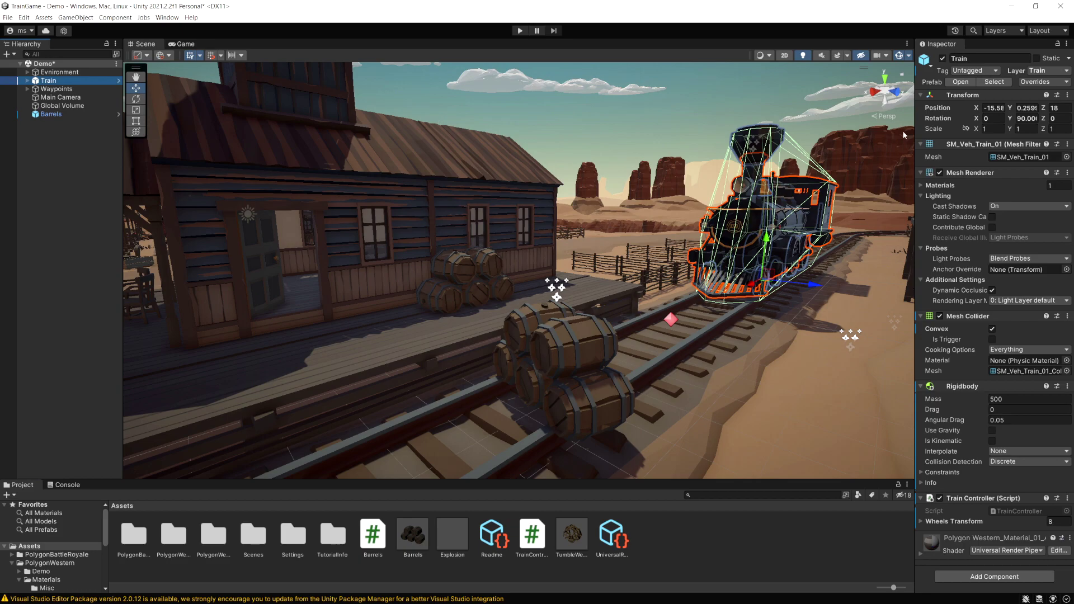
pyautogui.click(1034, 82)
pyautogui.click(1046, 70)
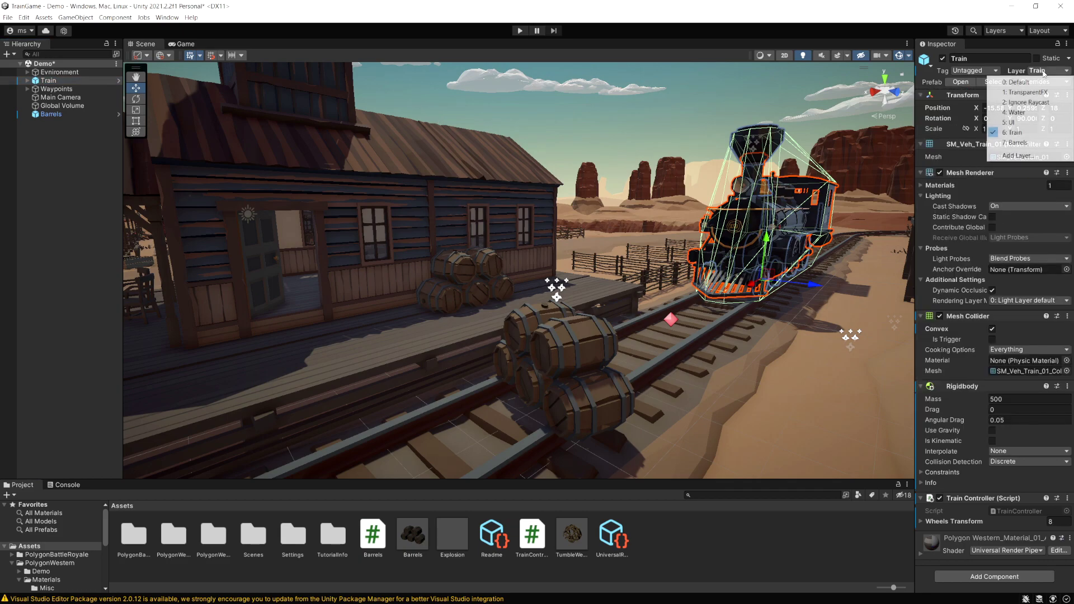
pyautogui.click(1021, 155)
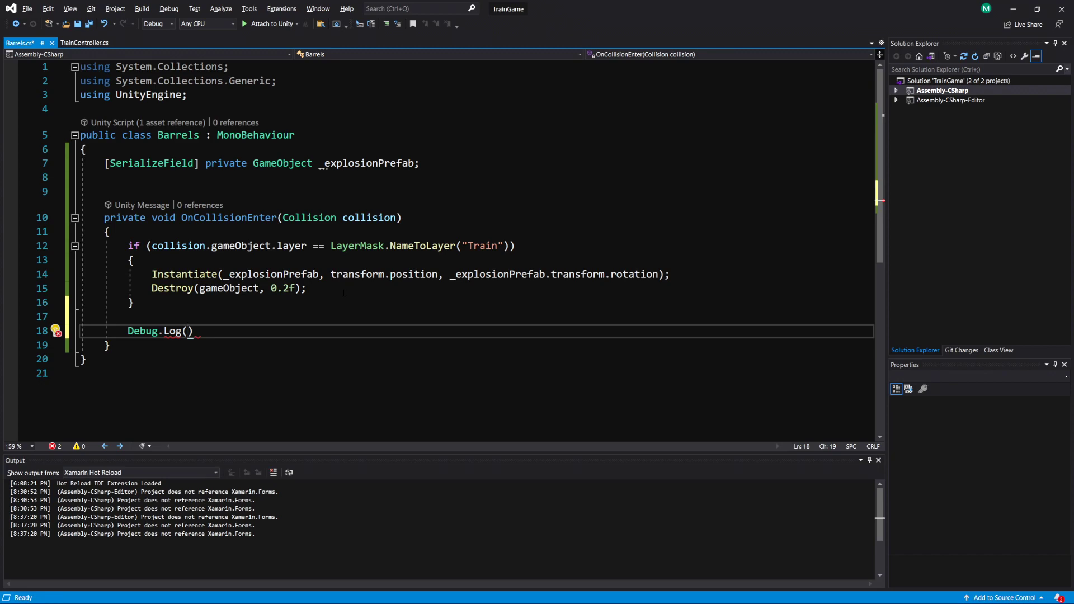
# Add Debug.Log(collision.gameObject.layer); to Barrels.cs, save it, and start Play mode in Unity
pyautogui.write('collision.gameObject.la')
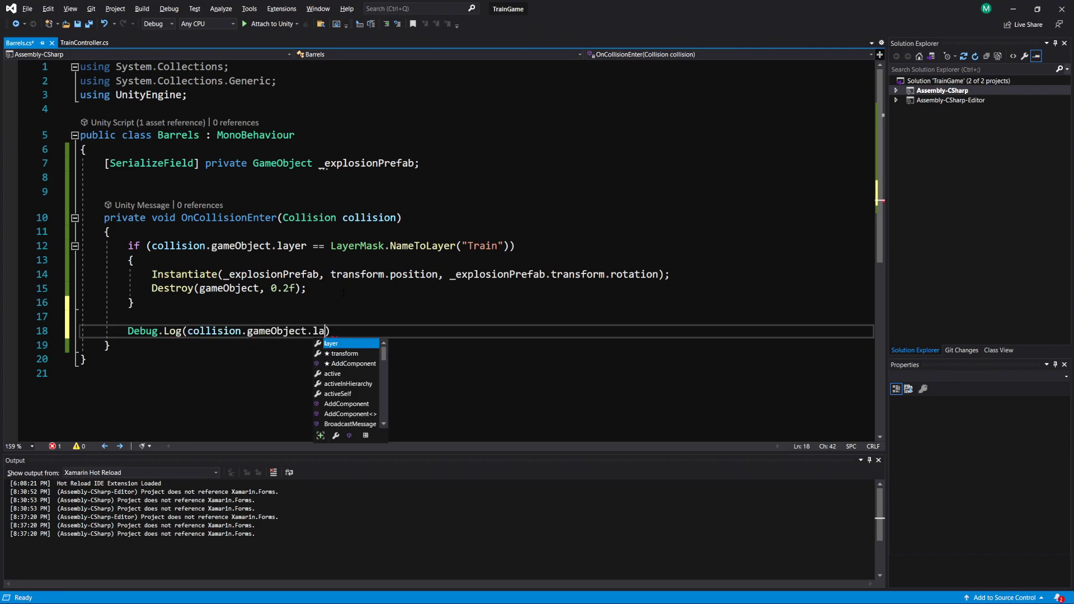
pyautogui.write('y')
pyautogui.press('Tab')
pyautogui.write(');')
pyautogui.hotkey('ctrl', 's')
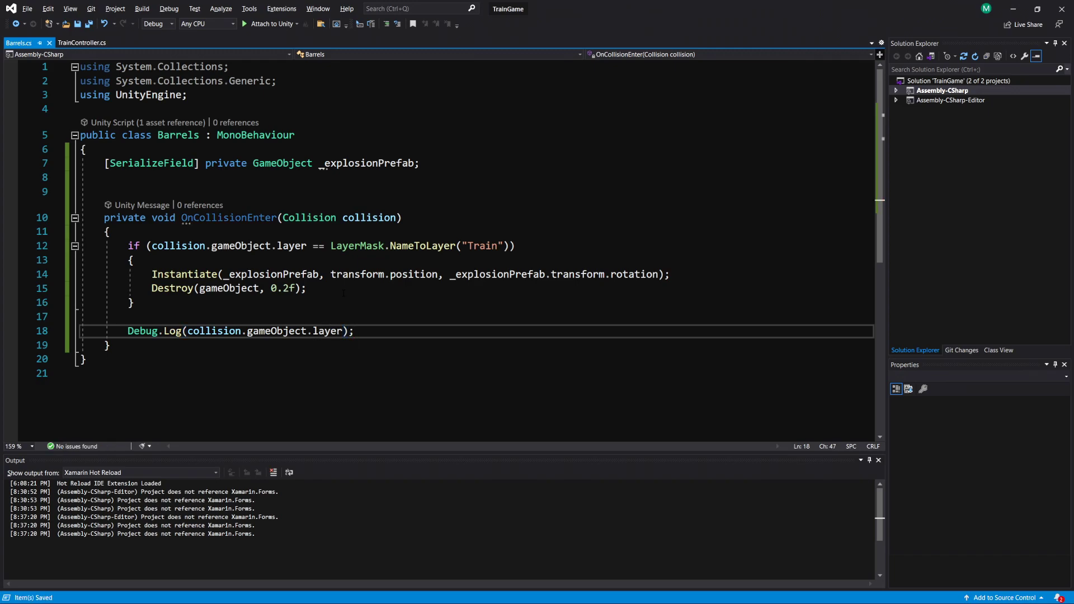
pyautogui.hotkey('alt', 'Tab')
pyautogui.hotkey('ctrl', 'p')
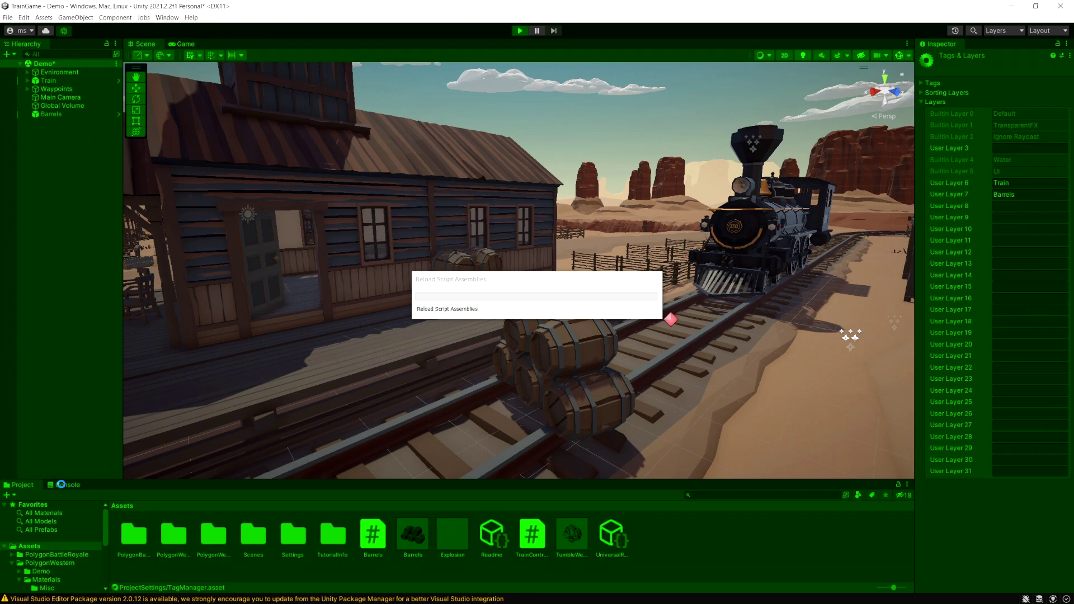
# Clear the Console's old log messages and stop the running game
pyautogui.click(66, 484)
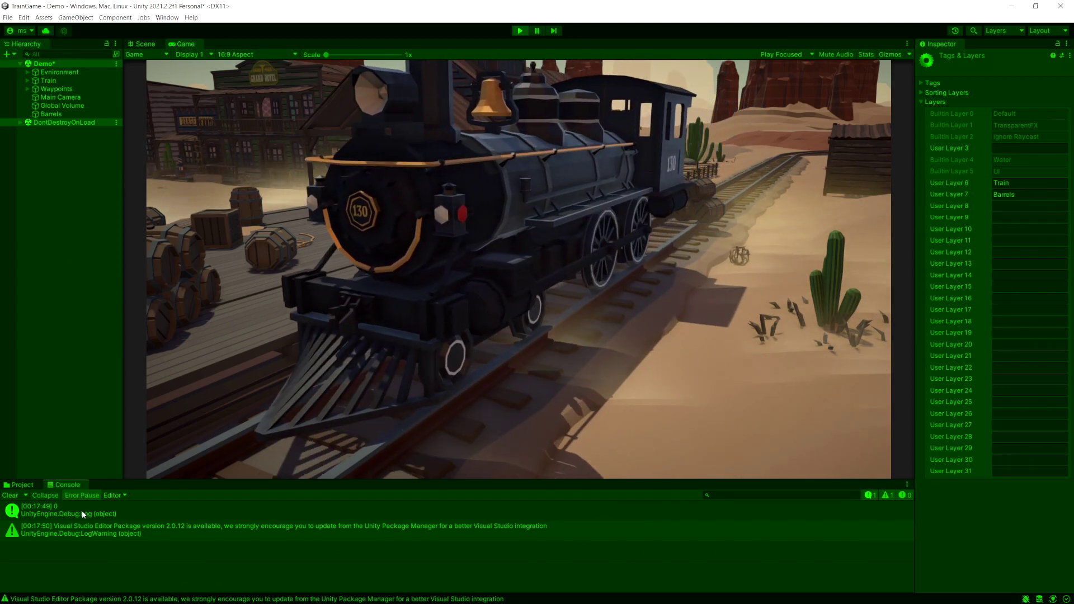
pyautogui.click(10, 495)
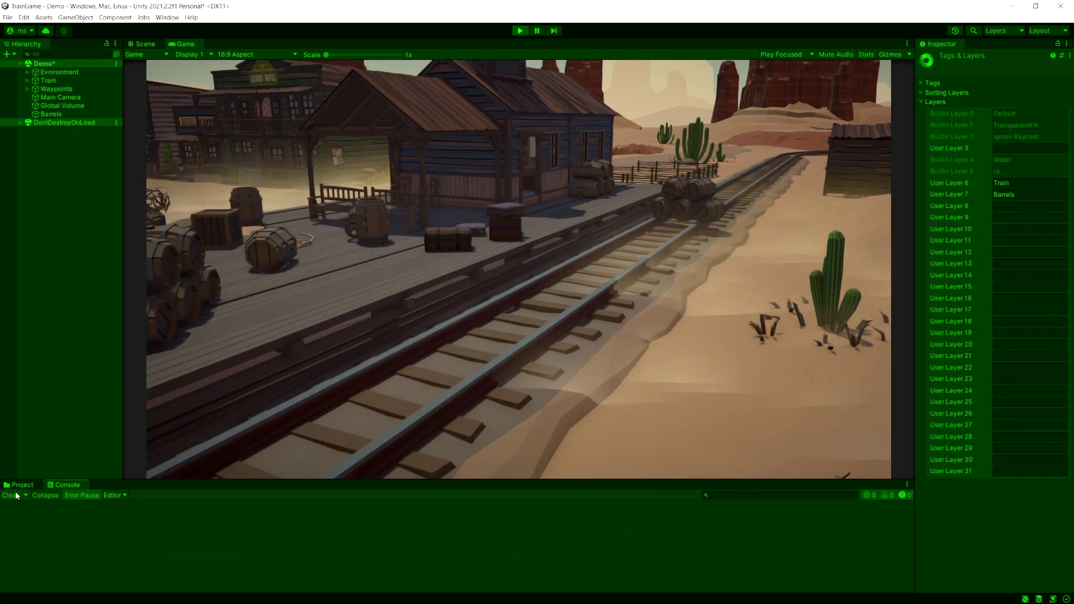
pyautogui.click(519, 30)
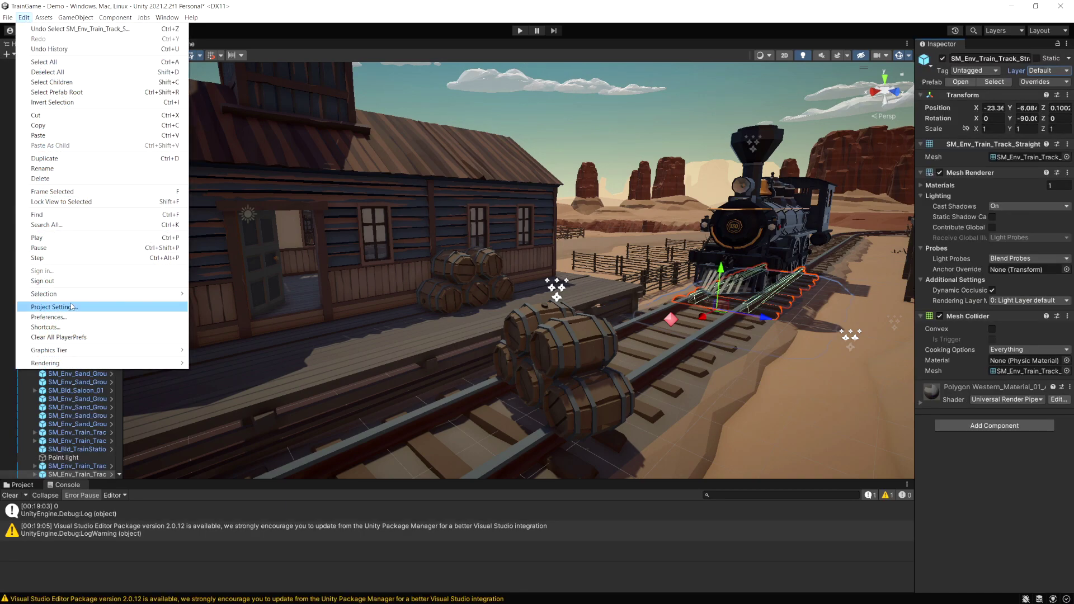
# Tick Train/Barrels in the Physics Layer Collision Matrix, then return to Visual Studio
pyautogui.click(72, 306)
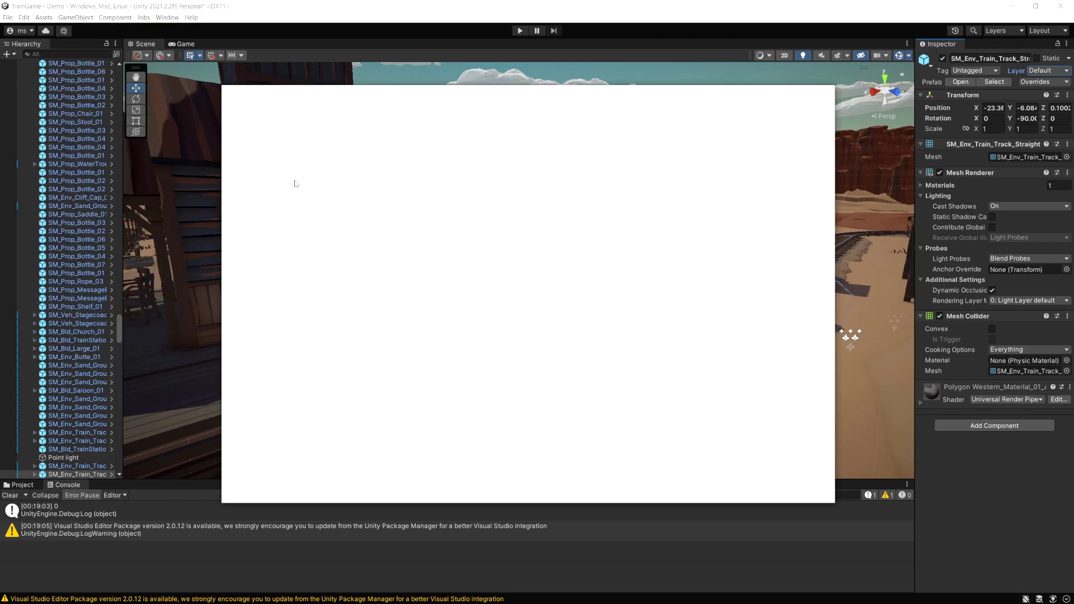
pyautogui.scroll(-4, 494, 459)
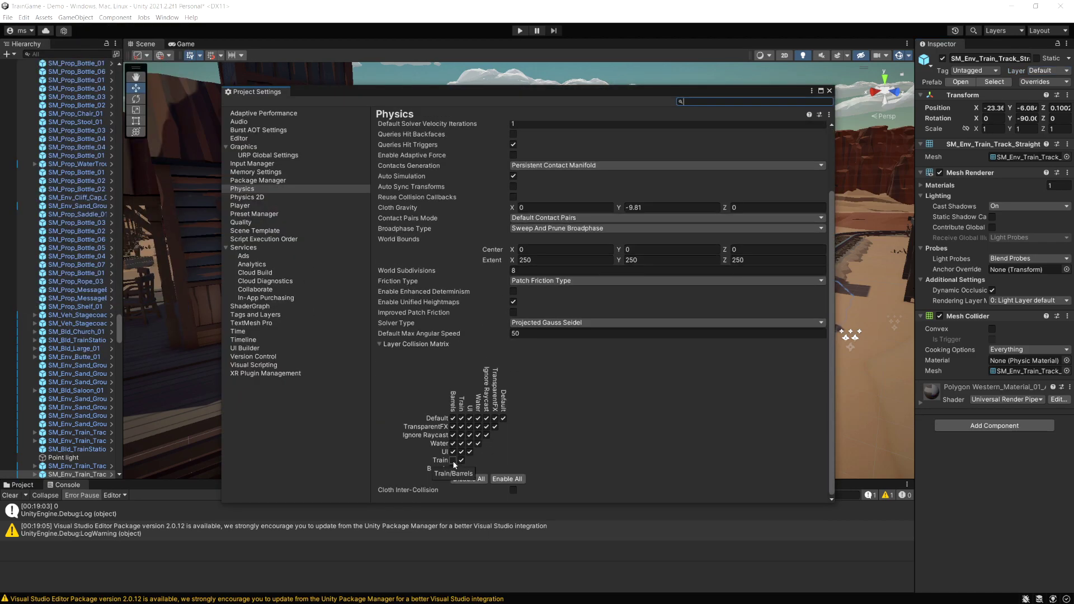
pyautogui.click(453, 460)
pyautogui.click(829, 91)
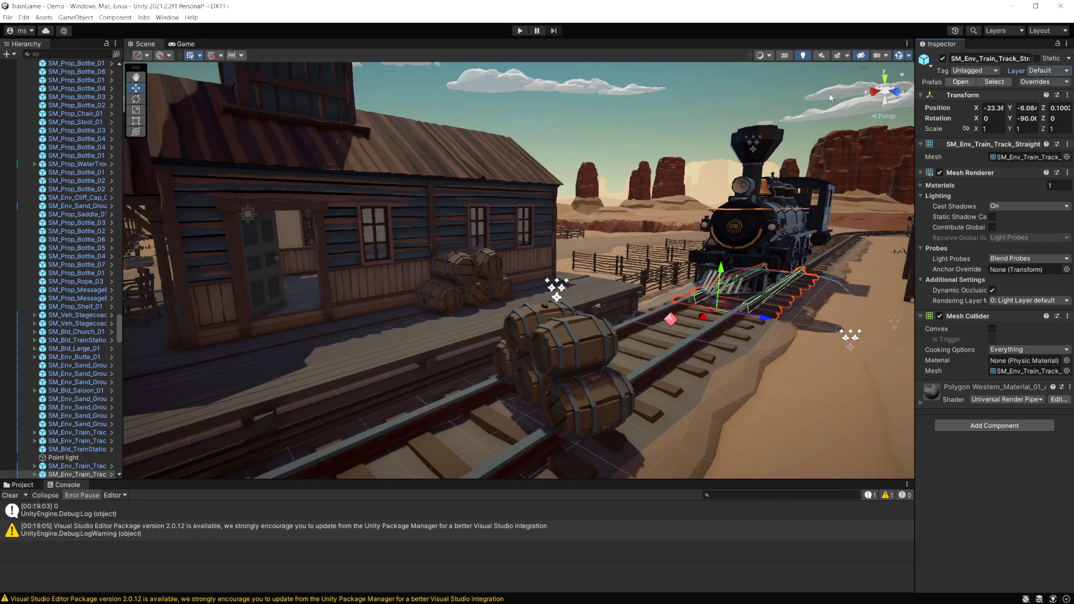
pyautogui.hotkey('alt', 'Tab')
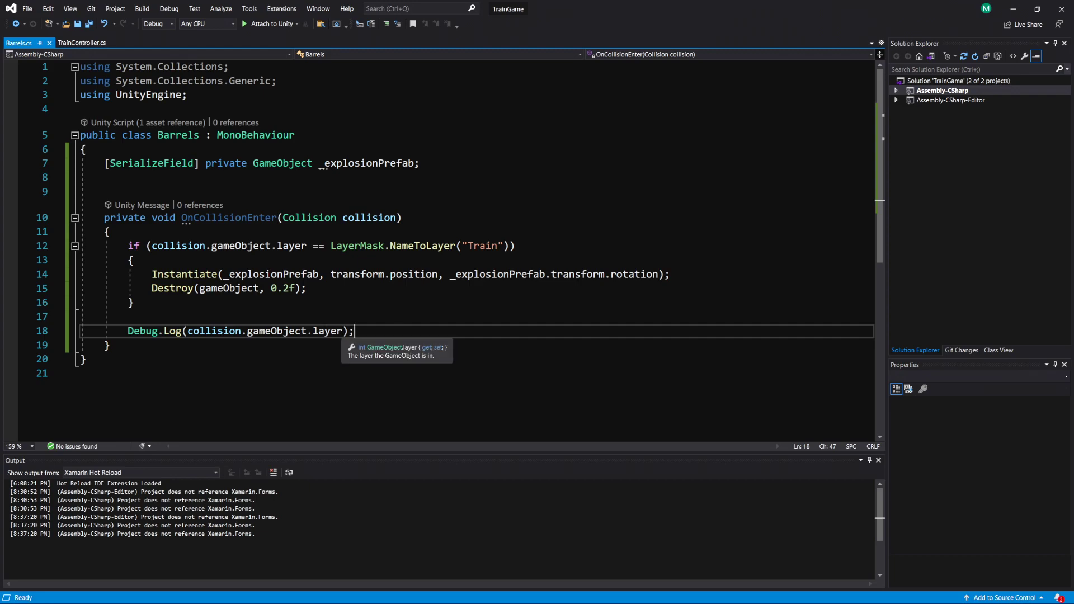
# Wrap the logged layer in LayerMask.LayerToName(...) on line 18, save Barrels.cs, and return to Unity
pyautogui.click(342, 331)
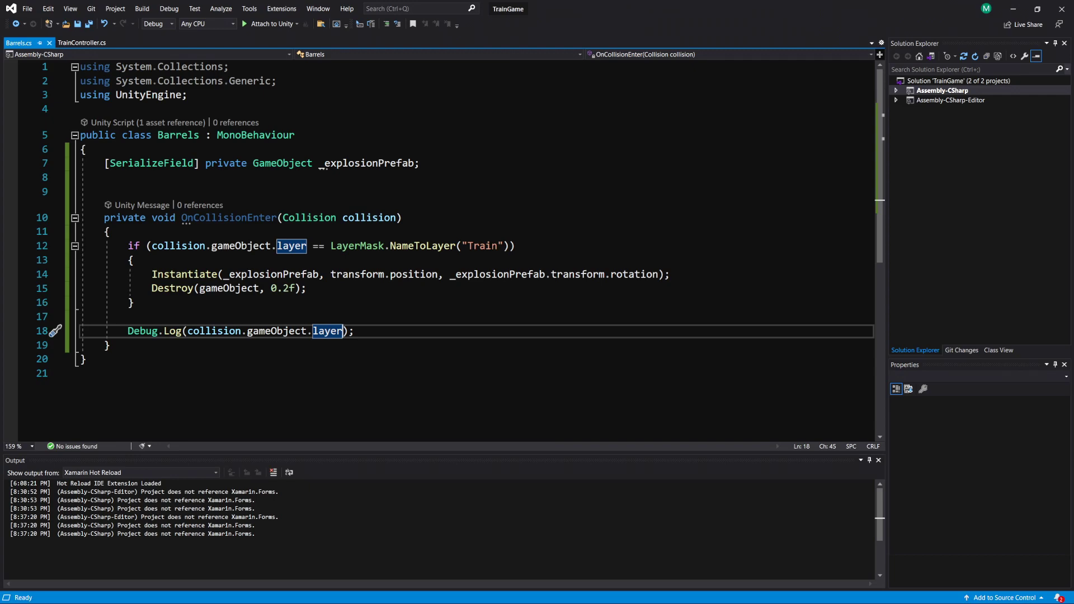
pyautogui.hotkey('ctrl', 'Left')
pyautogui.hotkey('ctrl', 'Left')
pyautogui.hotkey('ctrl', 'Left')
pyautogui.hotkey('ctrl', 'Left')
pyautogui.hotkey('ctrl', 'Left')
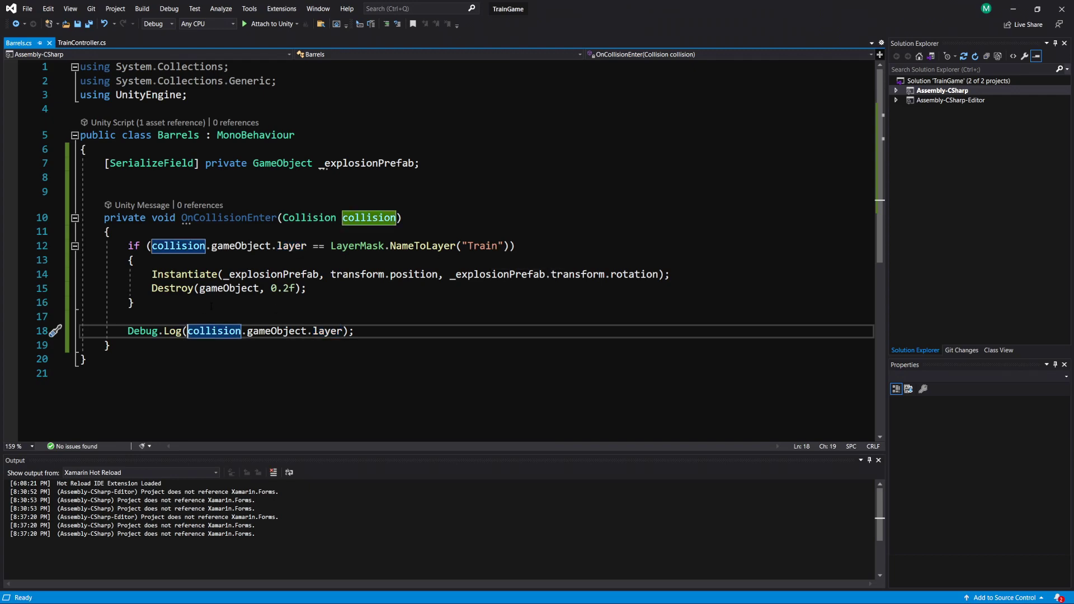
pyautogui.press('Left')
pyautogui.write('LayerMask')
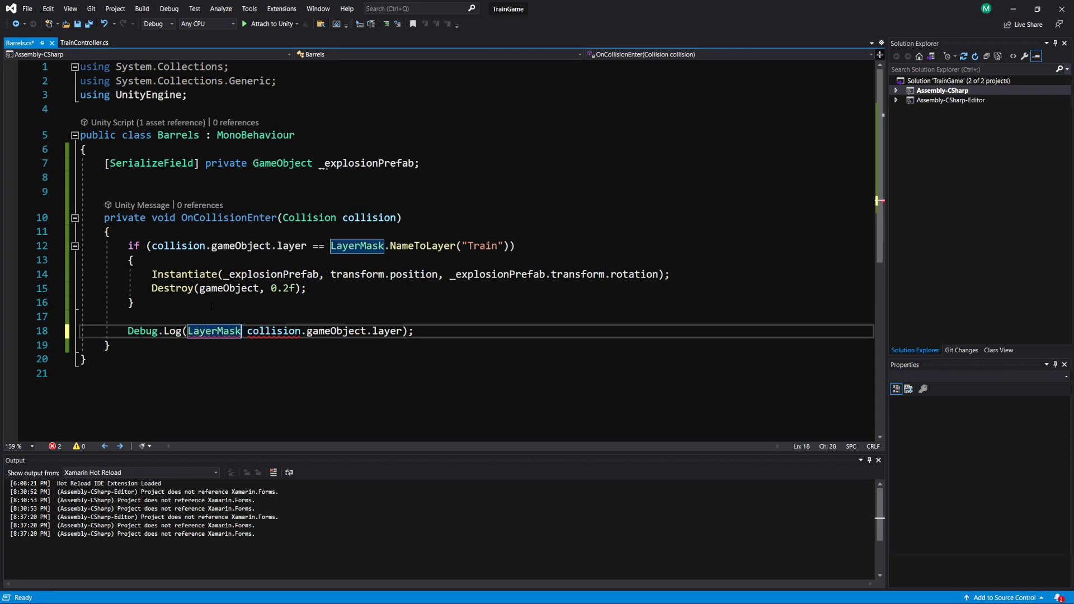
pyautogui.write('.layerto(')
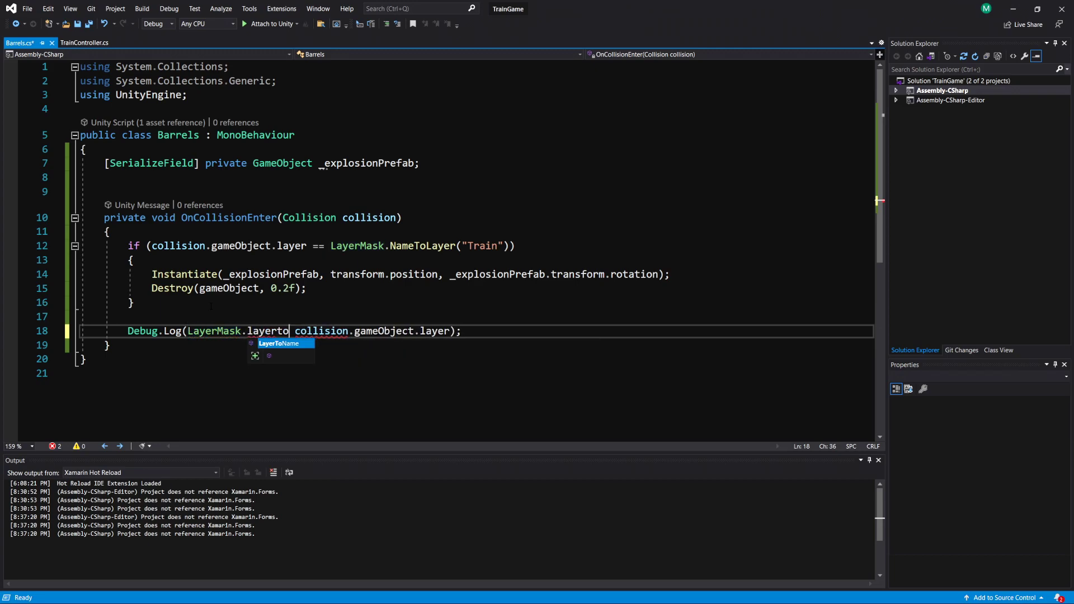
pyautogui.press('Delete')
pyautogui.press('End')
pyautogui.press('Left')
pyautogui.press('Left')
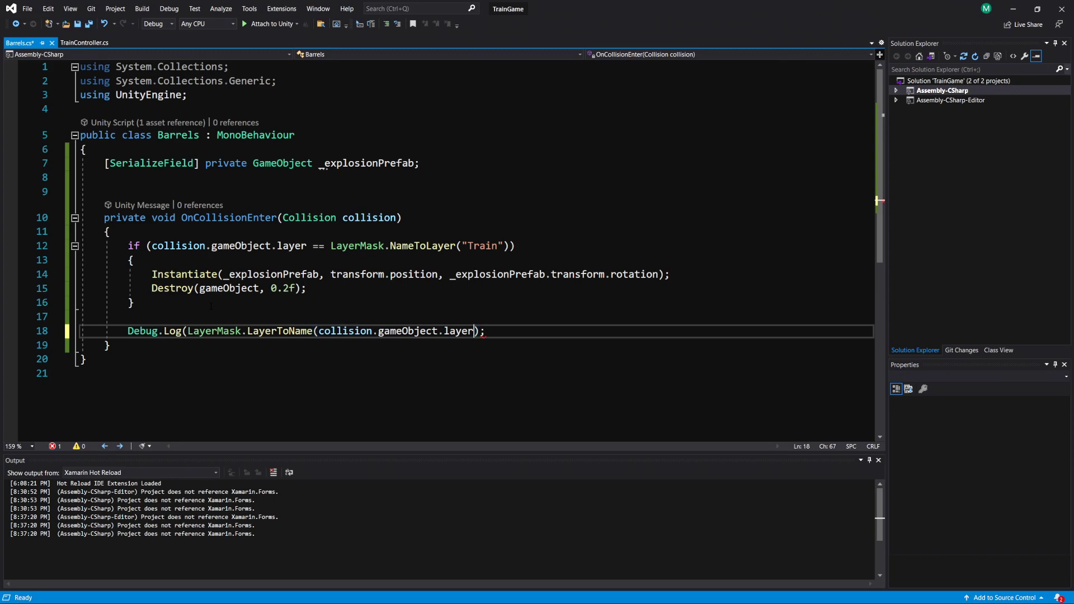
pyautogui.write(')')
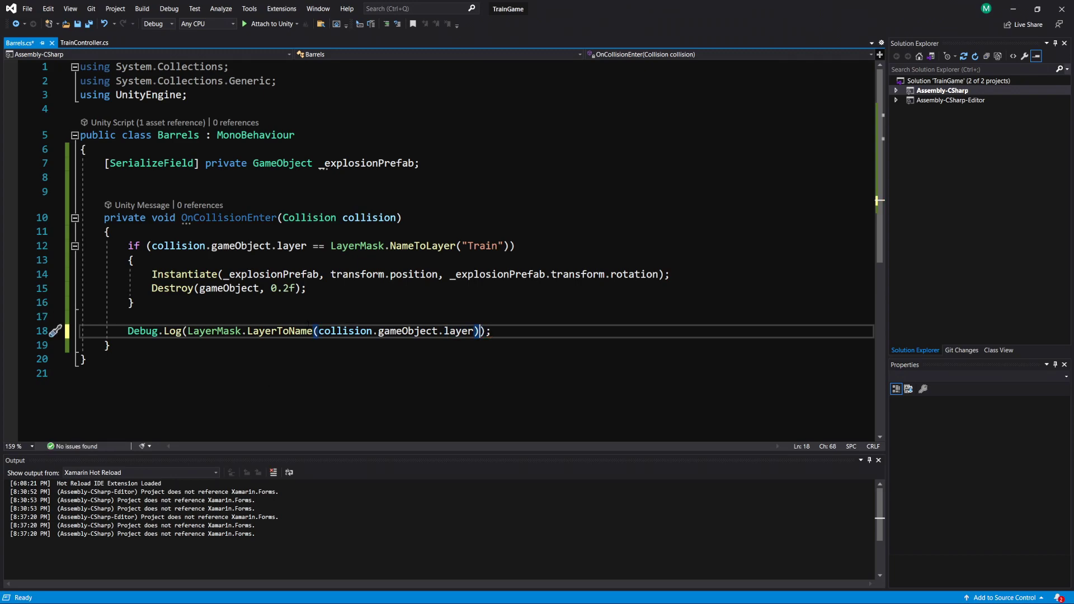
pyautogui.hotkey('ctrl', 's')
pyautogui.hotkey('alt', 'Tab')
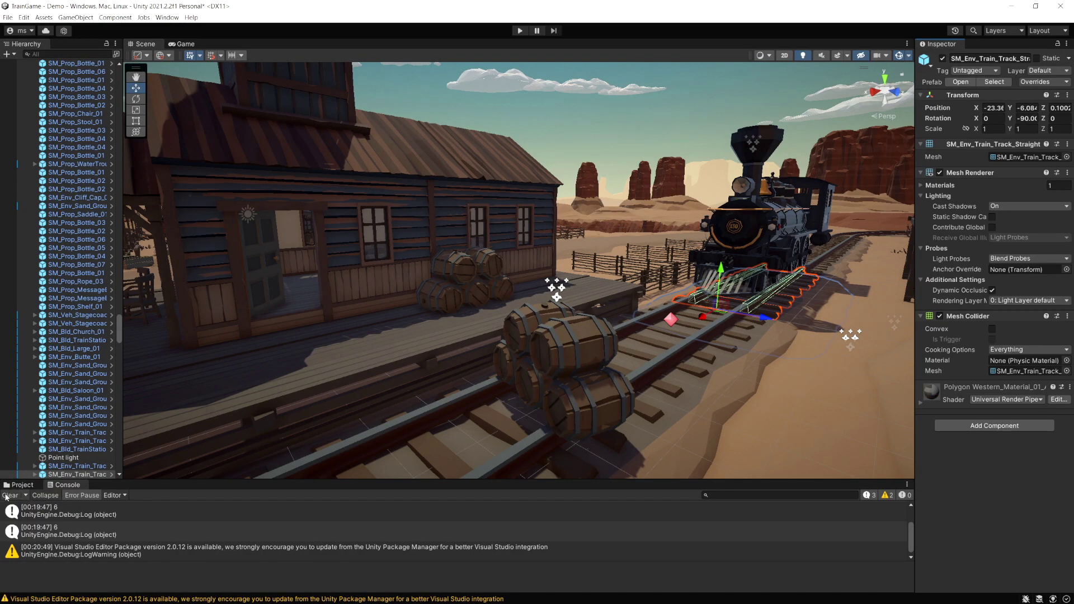
# Play the scene until the Console logs the layer name 'Train', then stop Play mode
pyautogui.hotkey('ctrl', 'p')
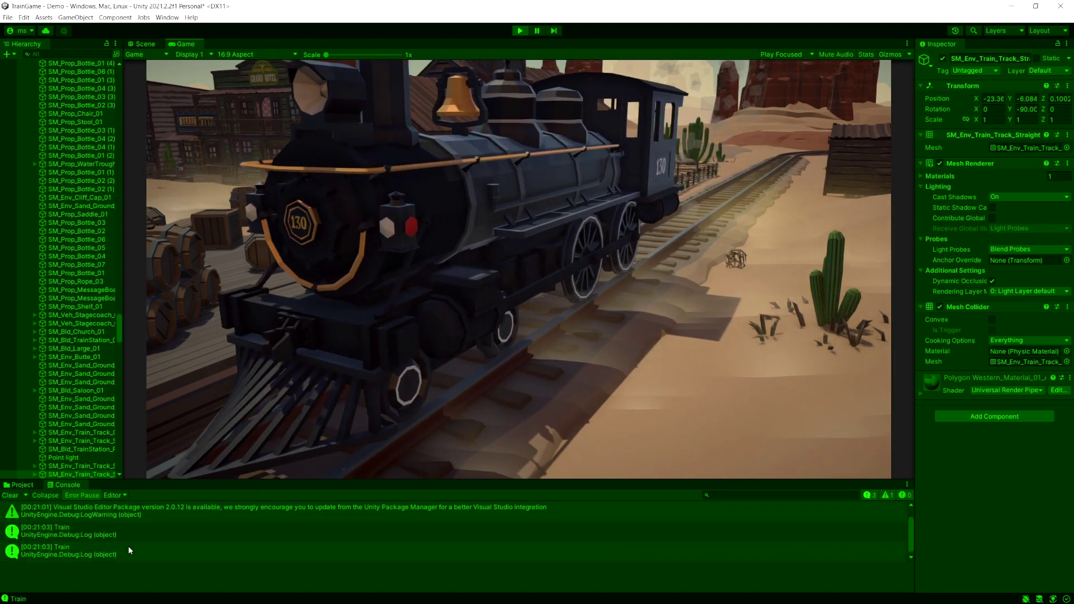
pyautogui.hotkey('ctrl', 'p')
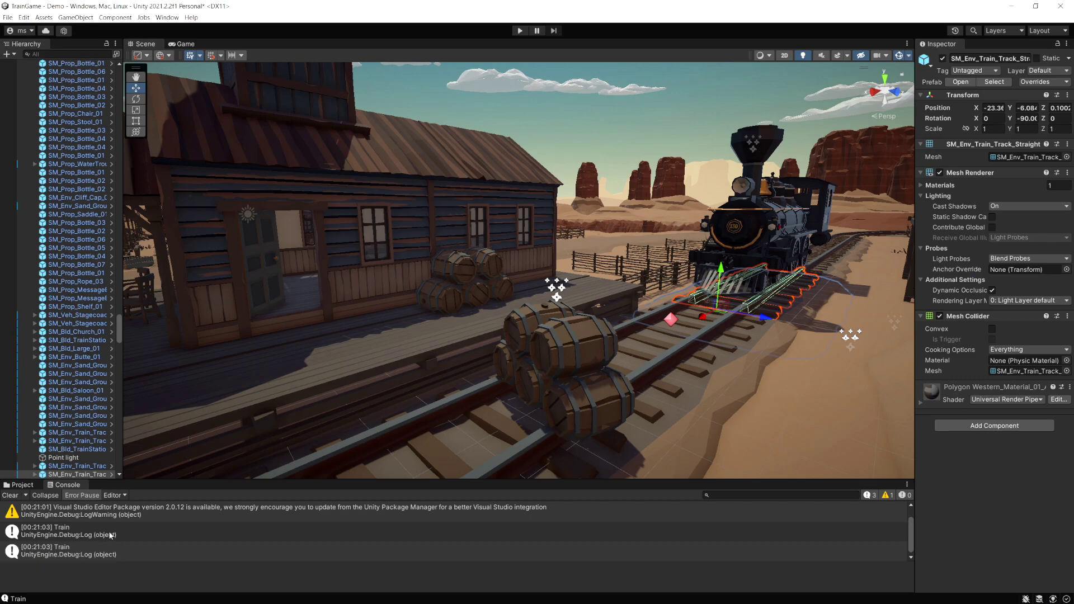